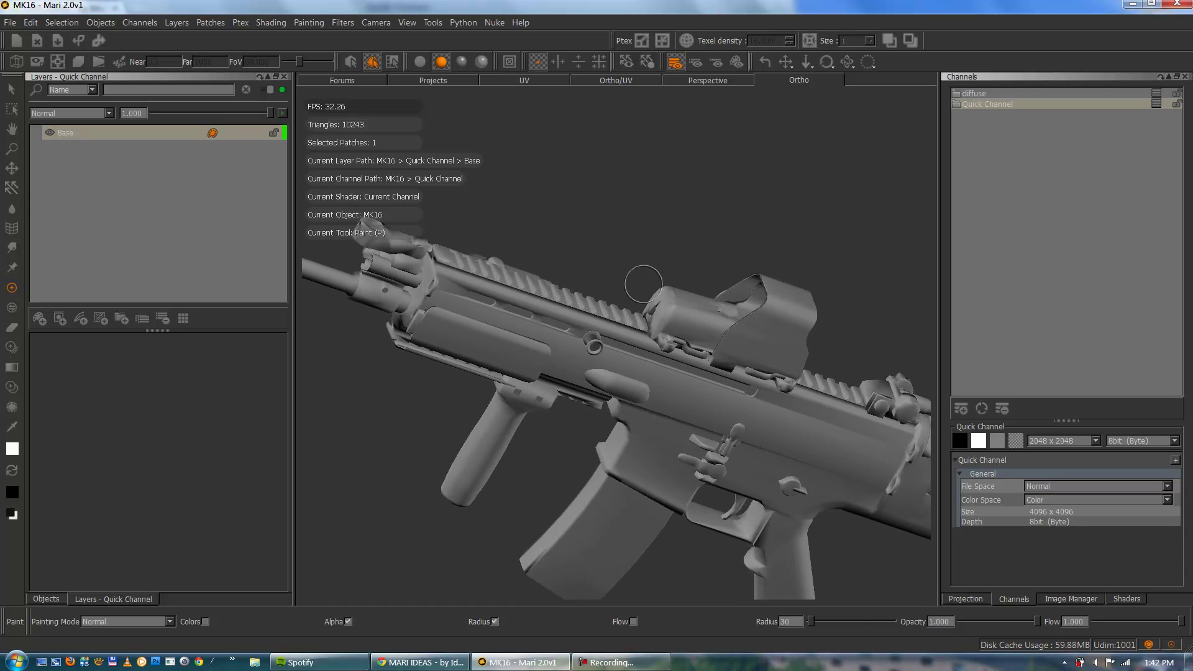
# Step: Add a Surface Normal geometry procedural layer above the Base layer in Quick Channel
pyautogui.moveTo(652, 259); pyautogui.dragTo(655, 264, button='middle')
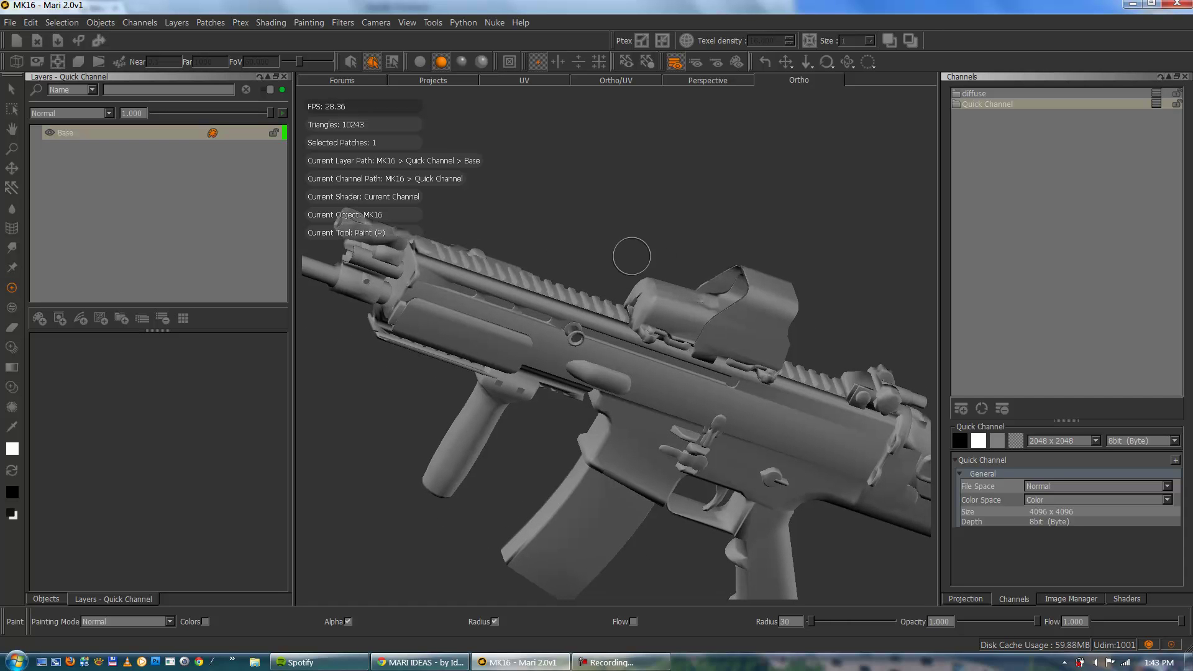
pyautogui.moveTo(632, 255)
pyautogui.keyDown('alt'); pyautogui.mouseDown()
pyautogui.moveTo(580, 232)
pyautogui.moveTo(629, 240)
pyautogui.moveTo(621, 248)
pyautogui.mouseUp(); pyautogui.keyUp('alt')
pyautogui.keyDown('alt'); pyautogui.moveTo(590, 285); pyautogui.dragTo(628, 281, button='middle'); pyautogui.keyUp('alt')
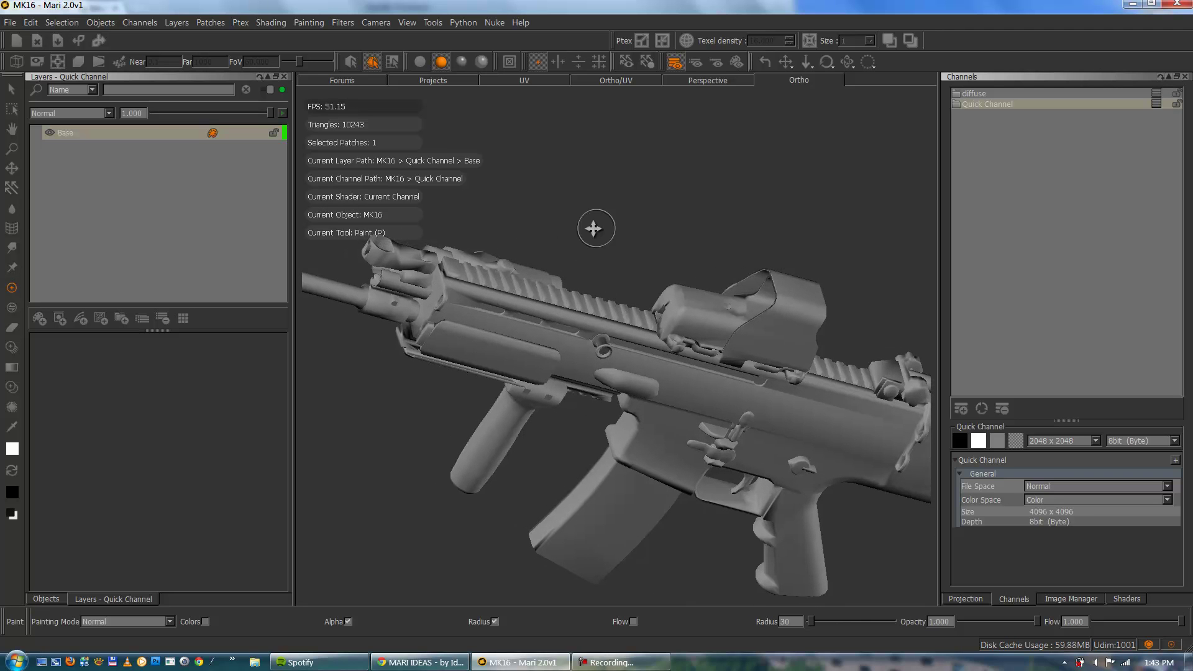
pyautogui.keyDown('alt'); pyautogui.moveTo(594, 228); pyautogui.dragTo(559, 221); pyautogui.keyUp('alt')
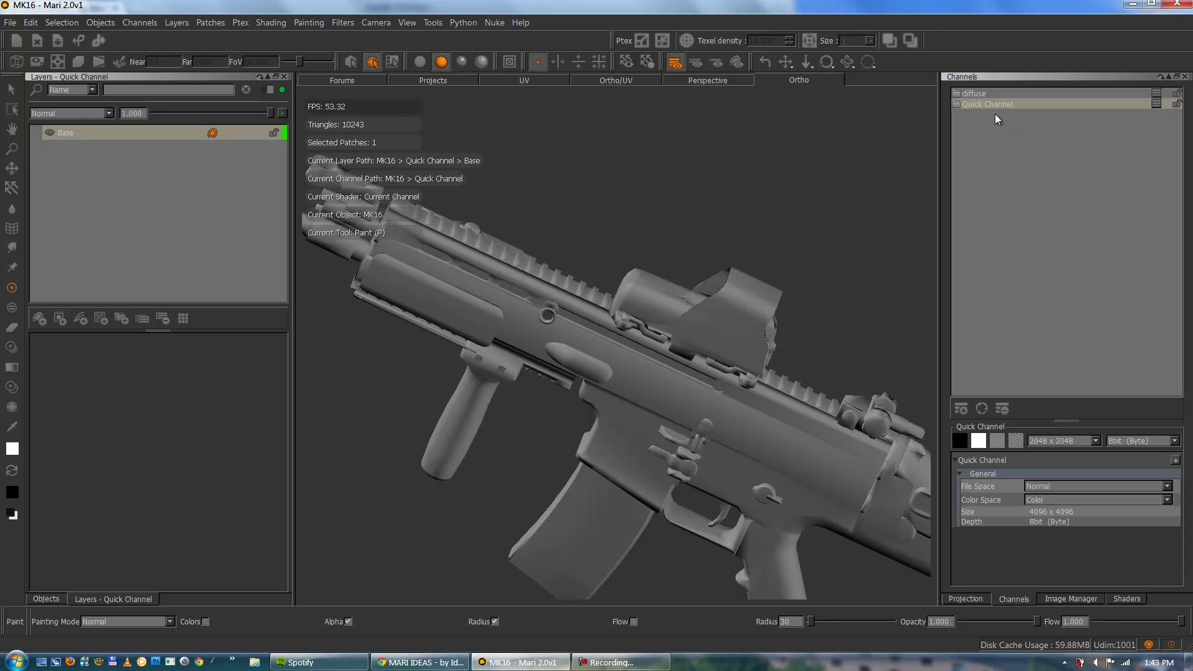
pyautogui.click(163, 151)
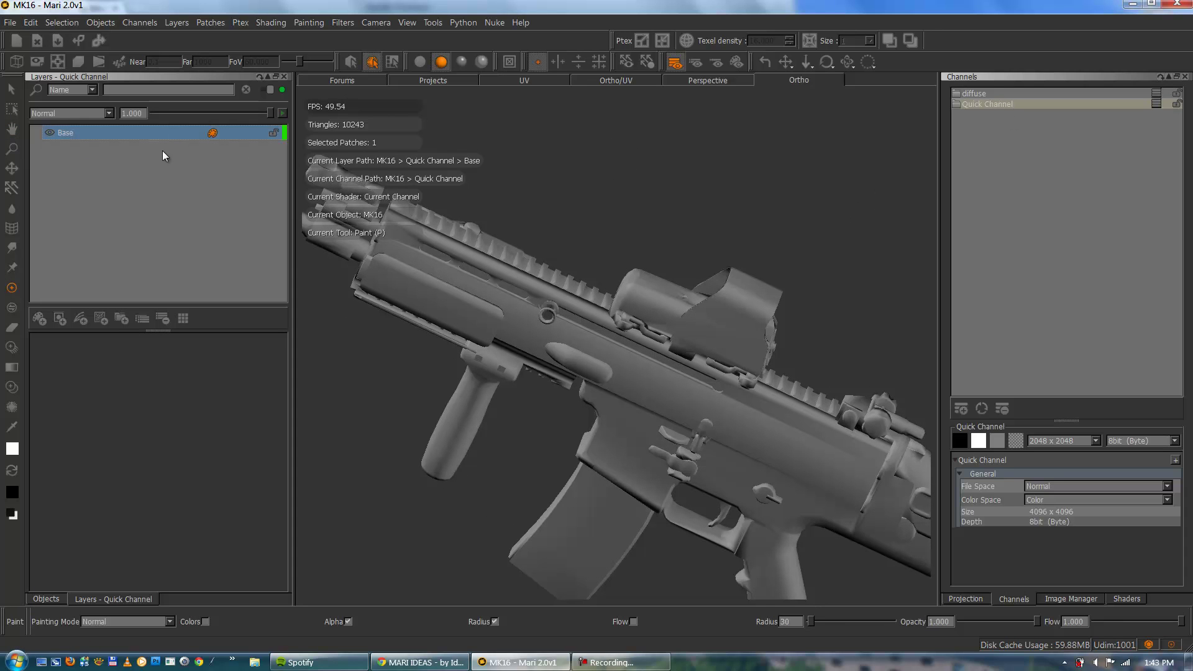
pyautogui.click(101, 319)
pyautogui.moveTo(134, 362)
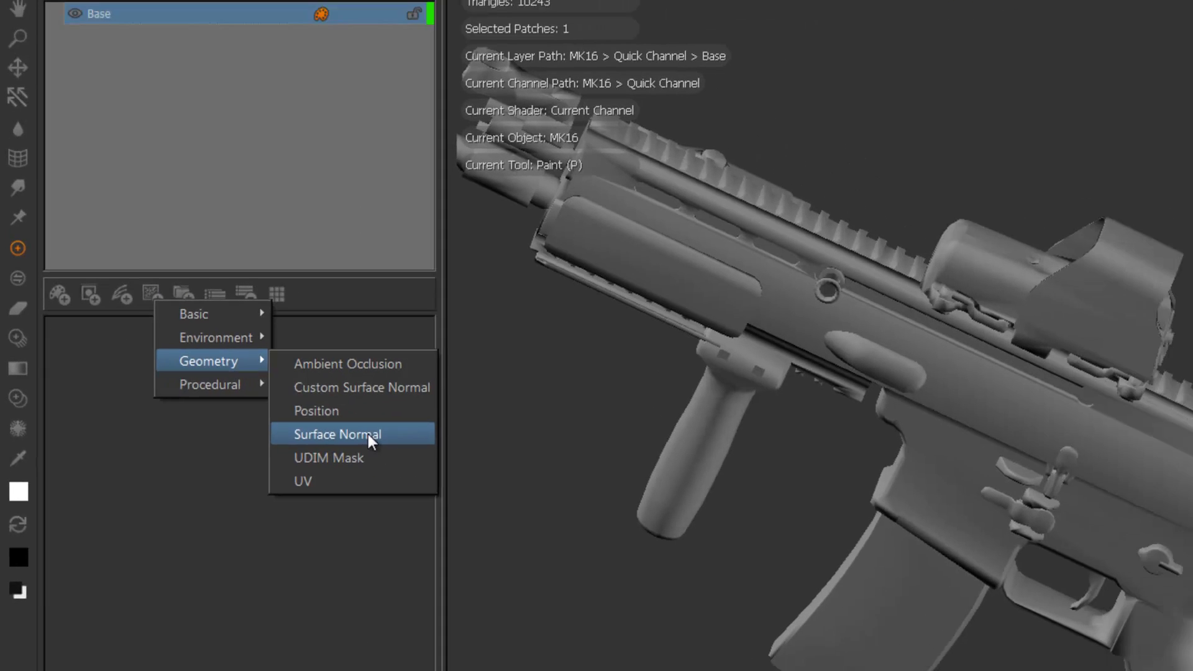
pyautogui.click(420, 442)
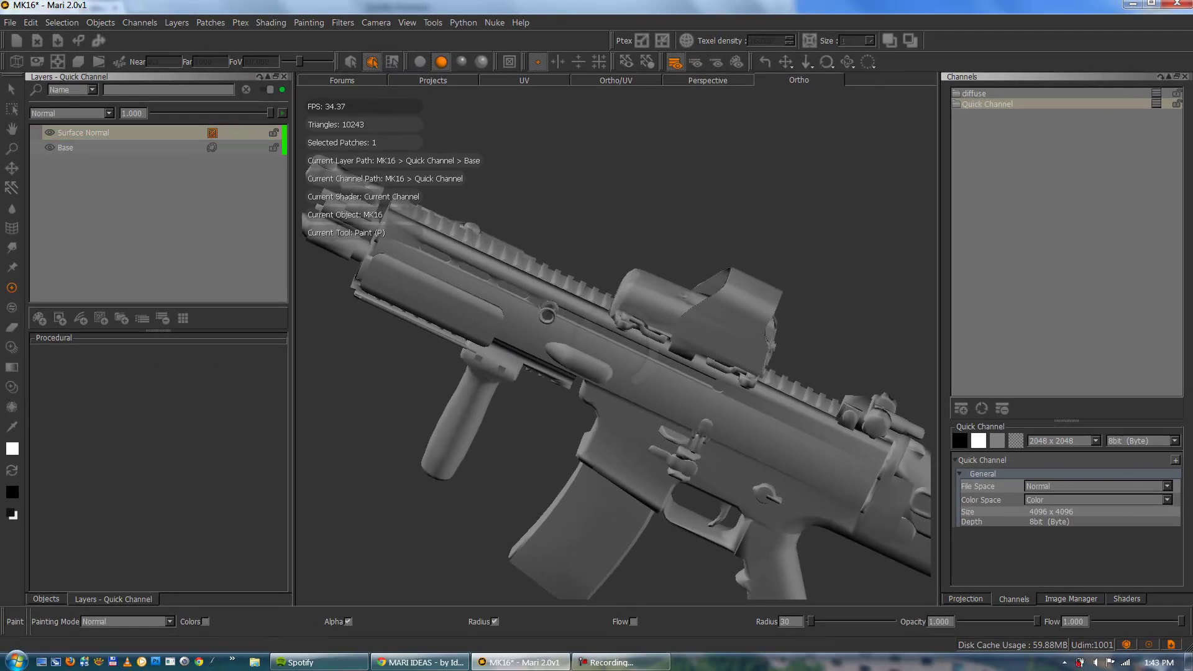
# Step: Examine the Surface Normal layer's colours across the rifle from several angles and distances
pyautogui.keyDown('alt'); pyautogui.moveTo(671, 170); pyautogui.dragTo(755, 242); pyautogui.keyUp('alt')
pyautogui.keyDown('alt'); pyautogui.moveTo(754, 243); pyautogui.dragTo(715, 231, button='middle'); pyautogui.keyUp('alt')
pyautogui.keyDown('alt'); pyautogui.moveTo(702, 212); pyautogui.dragTo(706, 207, button='right'); pyautogui.keyUp('alt')
pyautogui.moveTo(676, 224)
pyautogui.keyDown('alt'); pyautogui.mouseDown()
pyautogui.moveTo(660, 240)
pyautogui.moveTo(739, 239)
pyautogui.moveTo(580, 232)
pyautogui.moveTo(639, 259)
pyautogui.mouseUp(); pyautogui.keyUp('alt')
pyautogui.moveTo(443, 327)
pyautogui.keyDown('alt'); pyautogui.mouseDown()
pyautogui.moveTo(510, 323)
pyautogui.moveTo(487, 315)
pyautogui.moveTo(546, 346)
pyautogui.moveTo(622, 290)
pyautogui.mouseUp(); pyautogui.keyUp('alt')
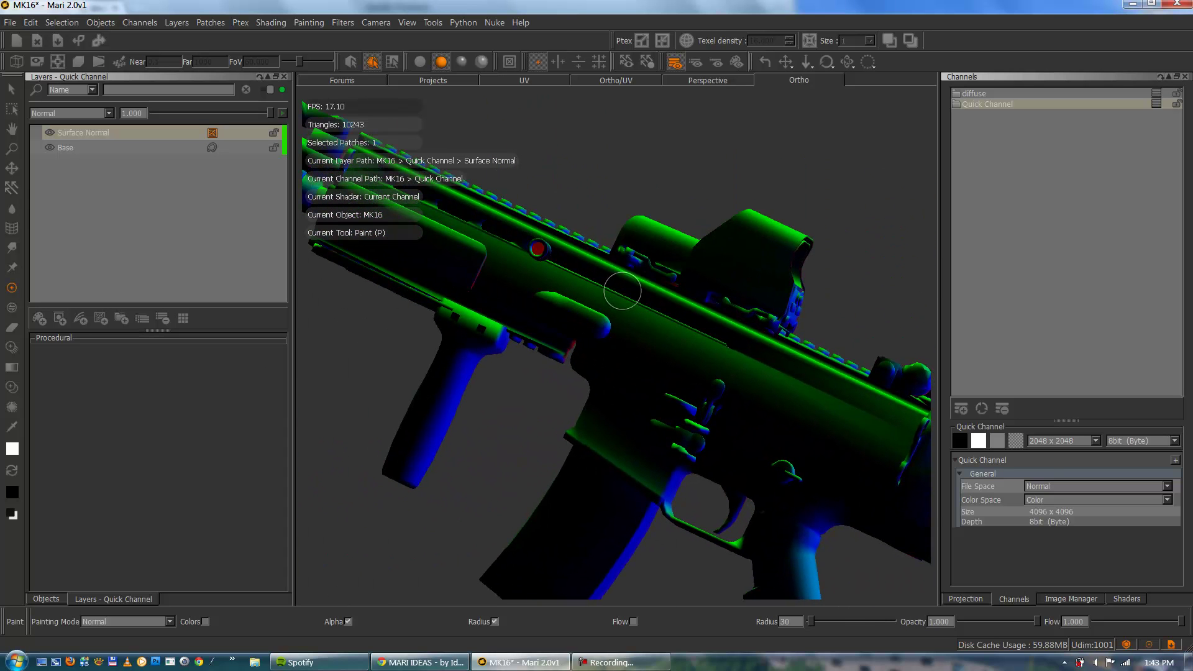
pyautogui.keyDown('alt'); pyautogui.moveTo(705, 350); pyautogui.dragTo(689, 351, button='middle'); pyautogui.keyUp('alt')
pyautogui.keyDown('alt'); pyautogui.moveTo(689, 350); pyautogui.dragTo(679, 353, button='right'); pyautogui.keyUp('alt')
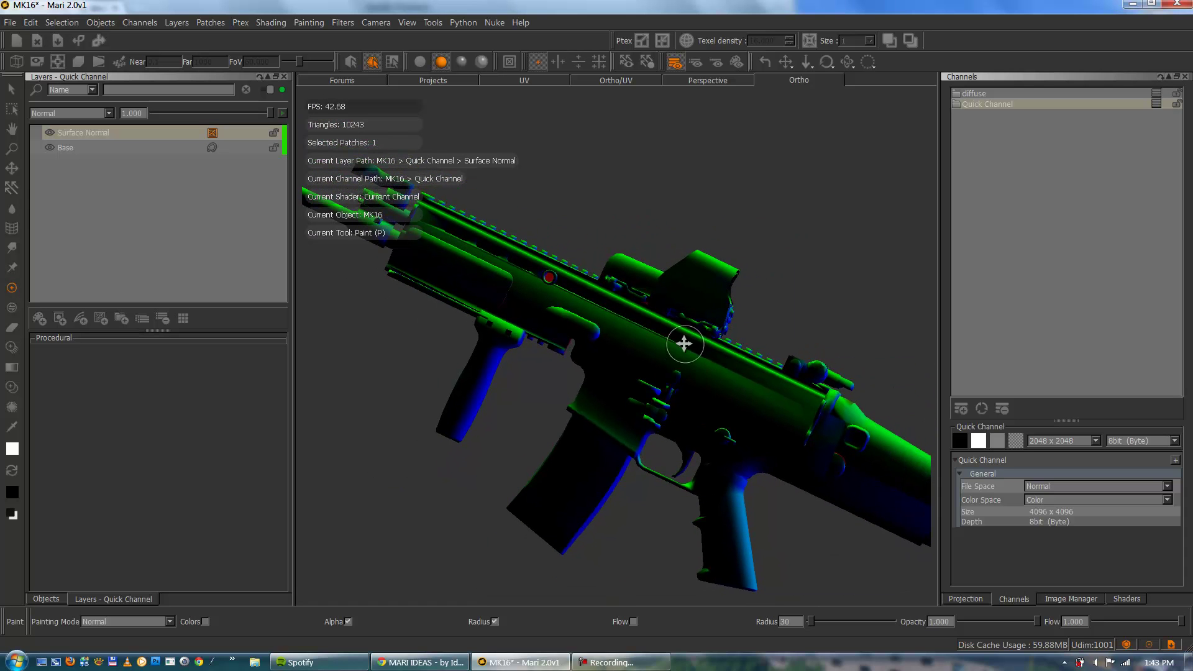
pyautogui.keyDown('alt'); pyautogui.moveTo(684, 341); pyautogui.dragTo(665, 315, button='middle'); pyautogui.keyUp('alt')
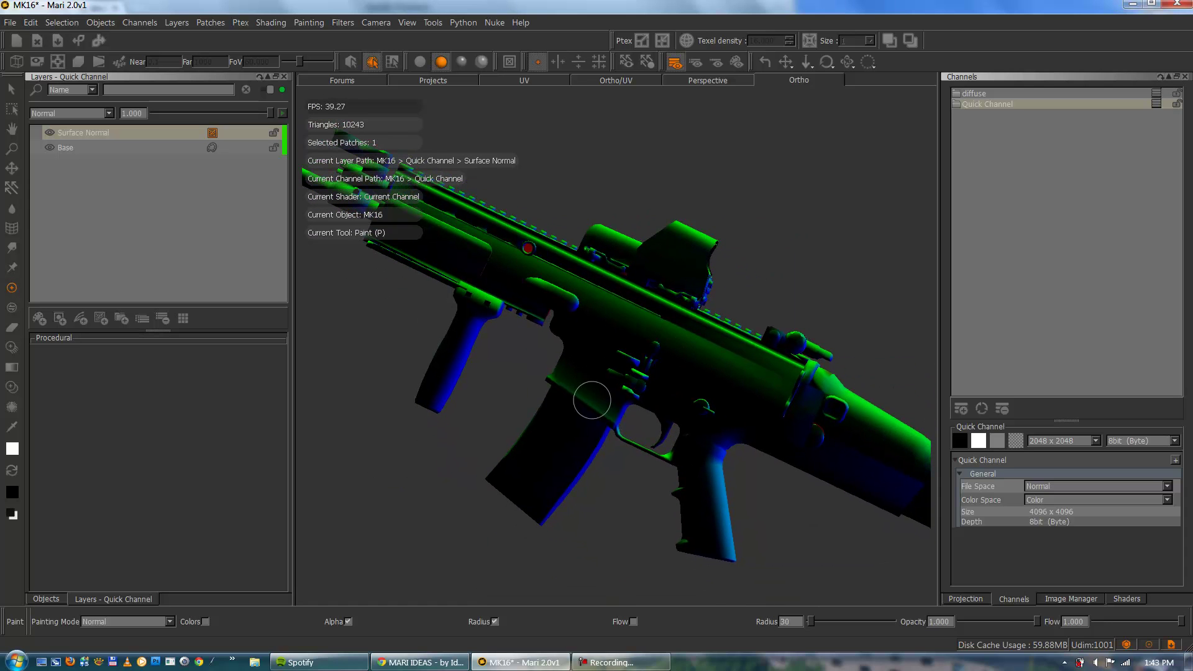
pyautogui.moveTo(611, 342)
pyautogui.keyDown('alt'); pyautogui.mouseDown()
pyautogui.moveTo(599, 341)
pyautogui.moveTo(625, 326)
pyautogui.mouseUp(); pyautogui.keyUp('alt')
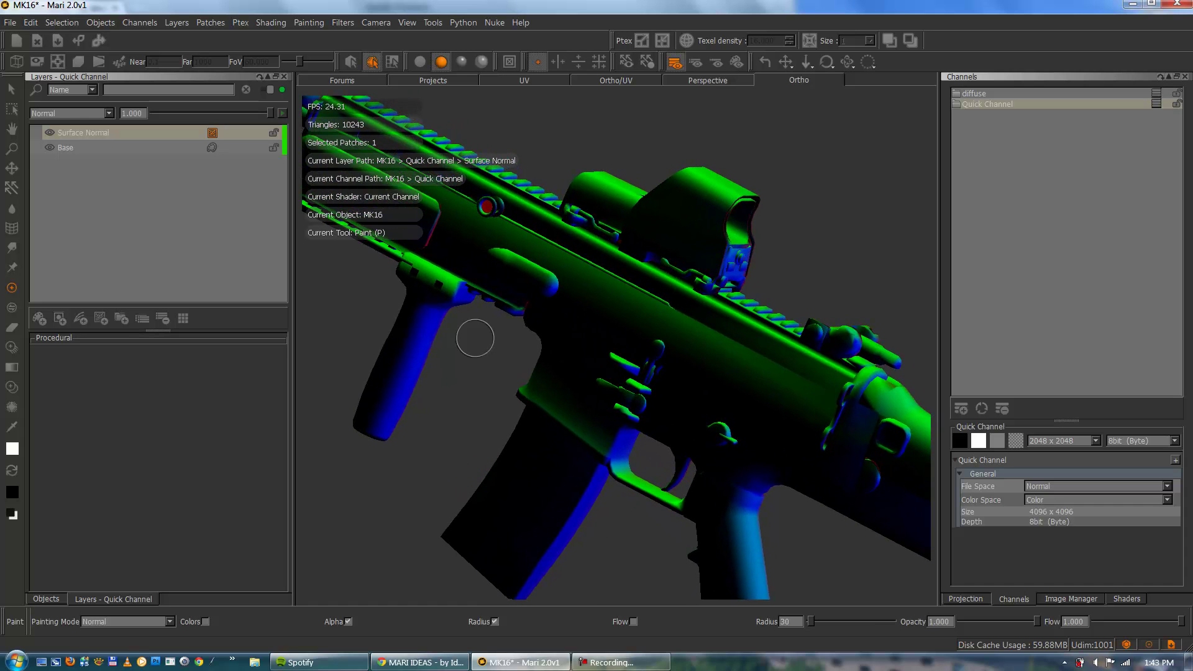
# Step: Replace the Surface Normal layer with a Custom Surface Normal geometry procedural layer above Base
pyautogui.click(78, 131)
pyautogui.click(156, 317)
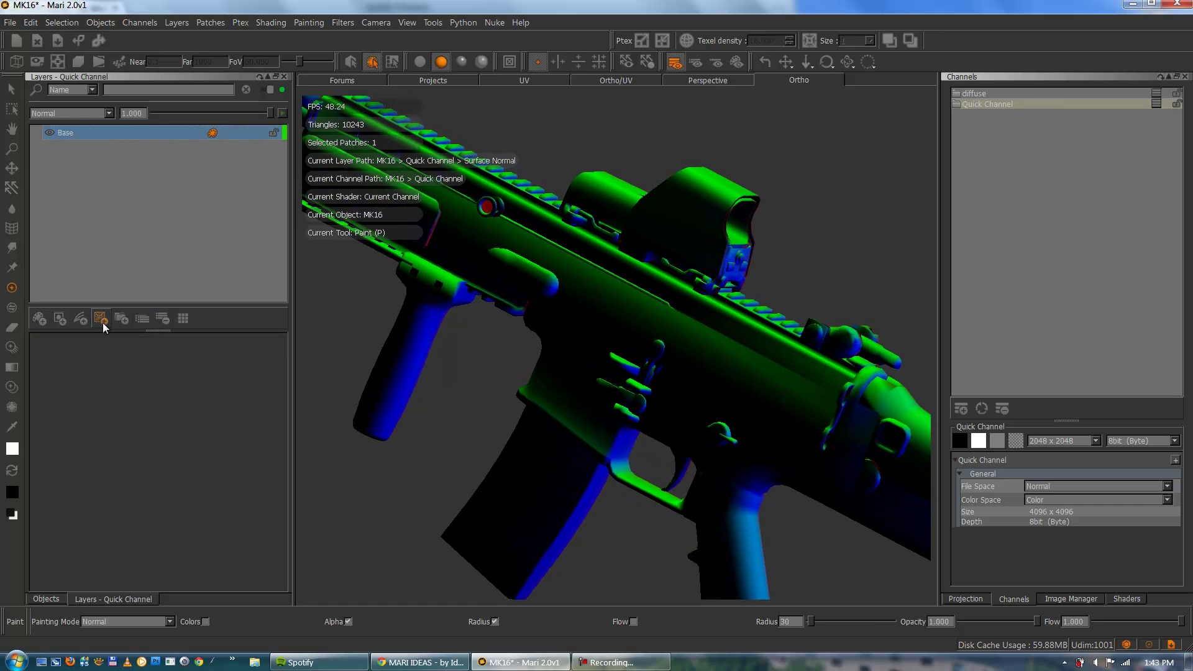
pyautogui.click(102, 322)
pyautogui.moveTo(142, 363)
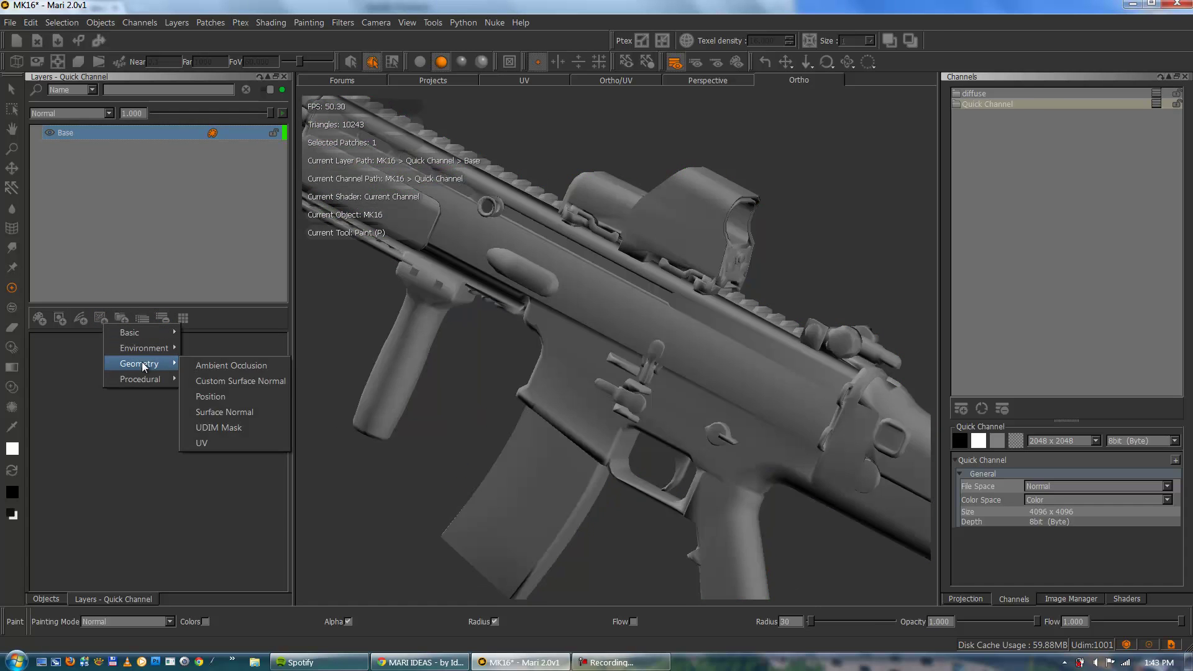
pyautogui.click(220, 380)
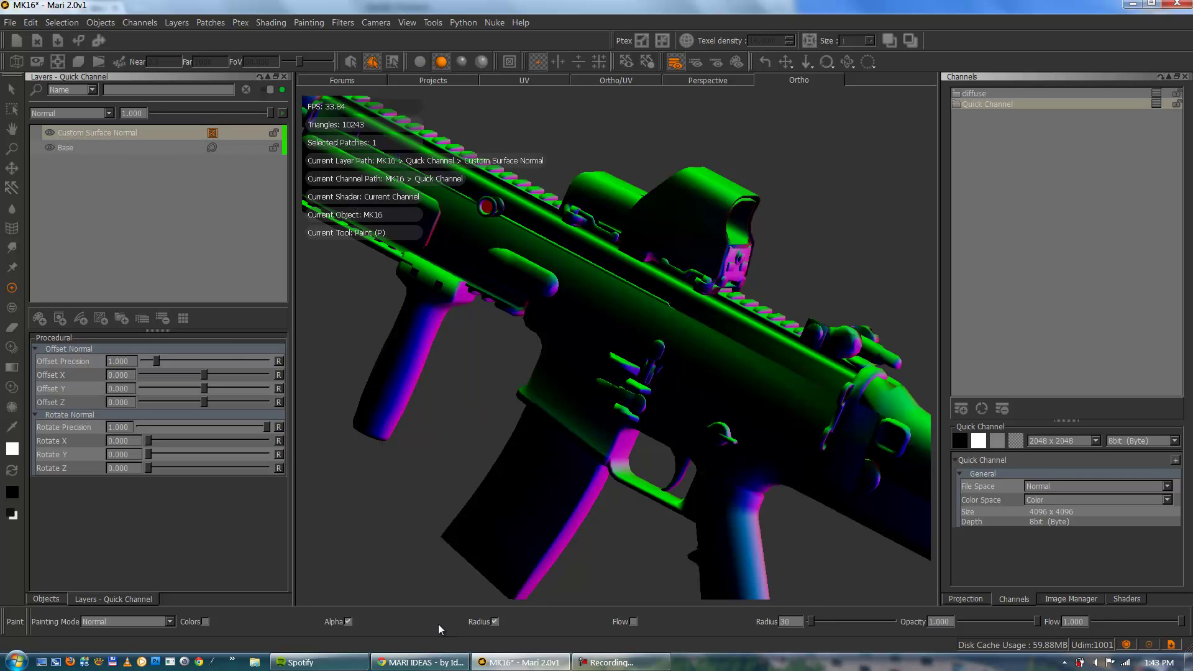
# Step: Switch to the browser to look at the MARI IDEAS page's user content sections, and return to Mari
pyautogui.click(421, 663)
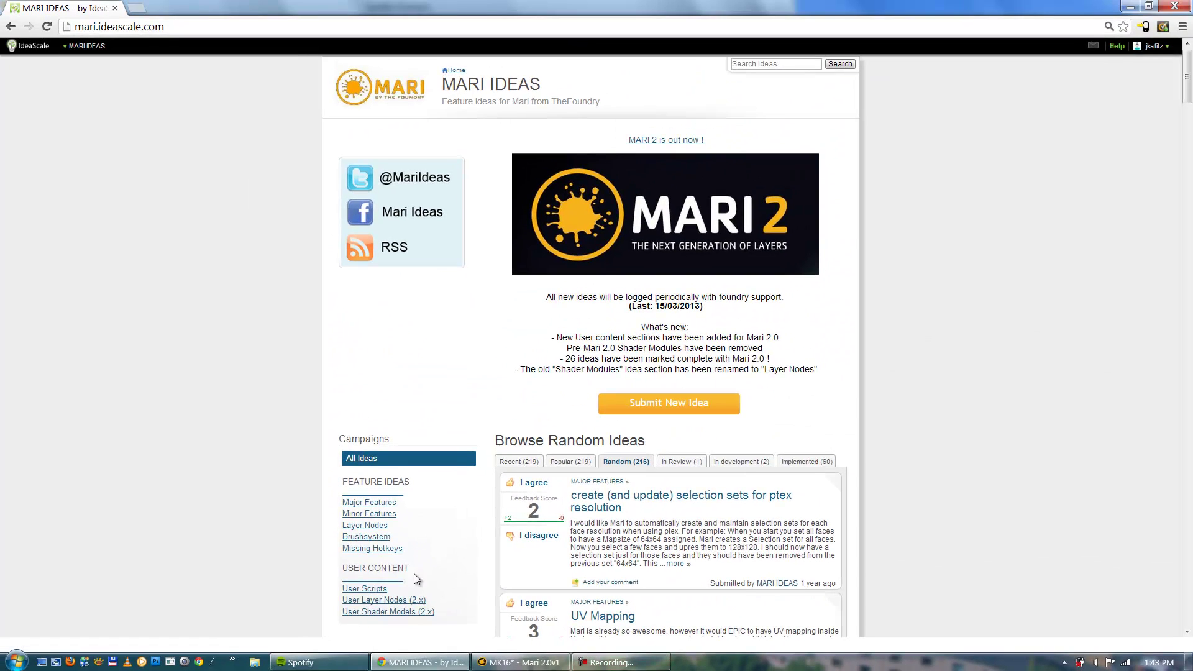
pyautogui.click(519, 662)
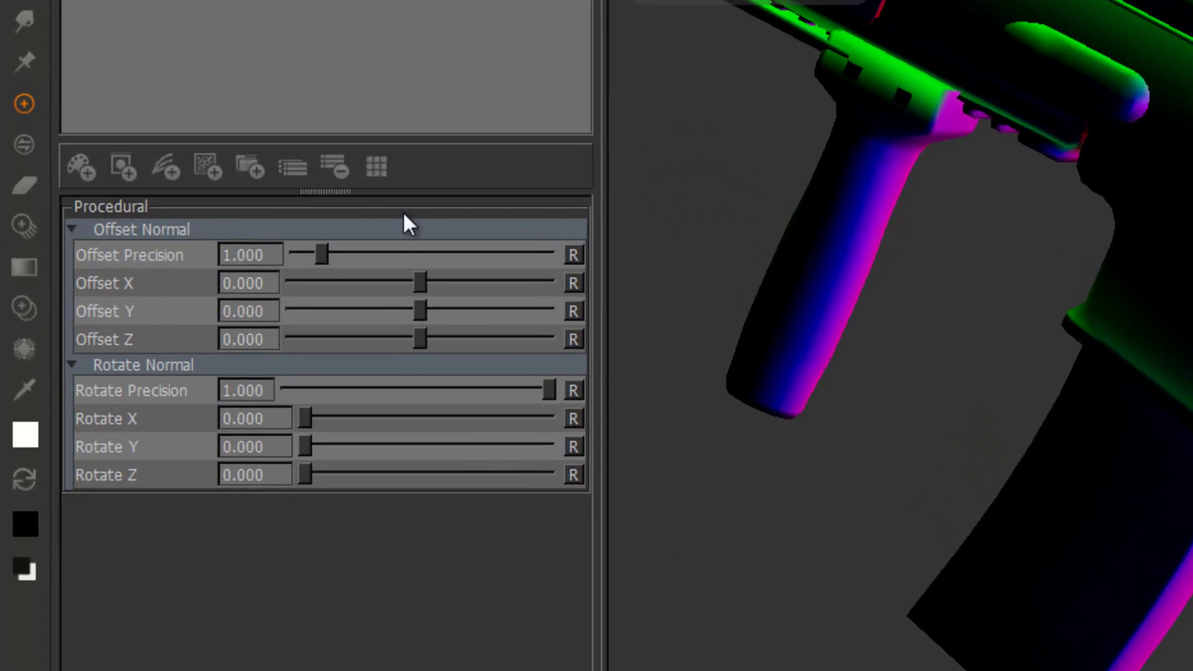
# Step: Set the Custom Surface Normal layer's Rotate Precision to 0.088, rotation to X 9.424, Y 109.319, Z 177.173, and Offset Precision to 0.253
pyautogui.moveTo(336, 189); pyautogui.dragTo(339, 100)
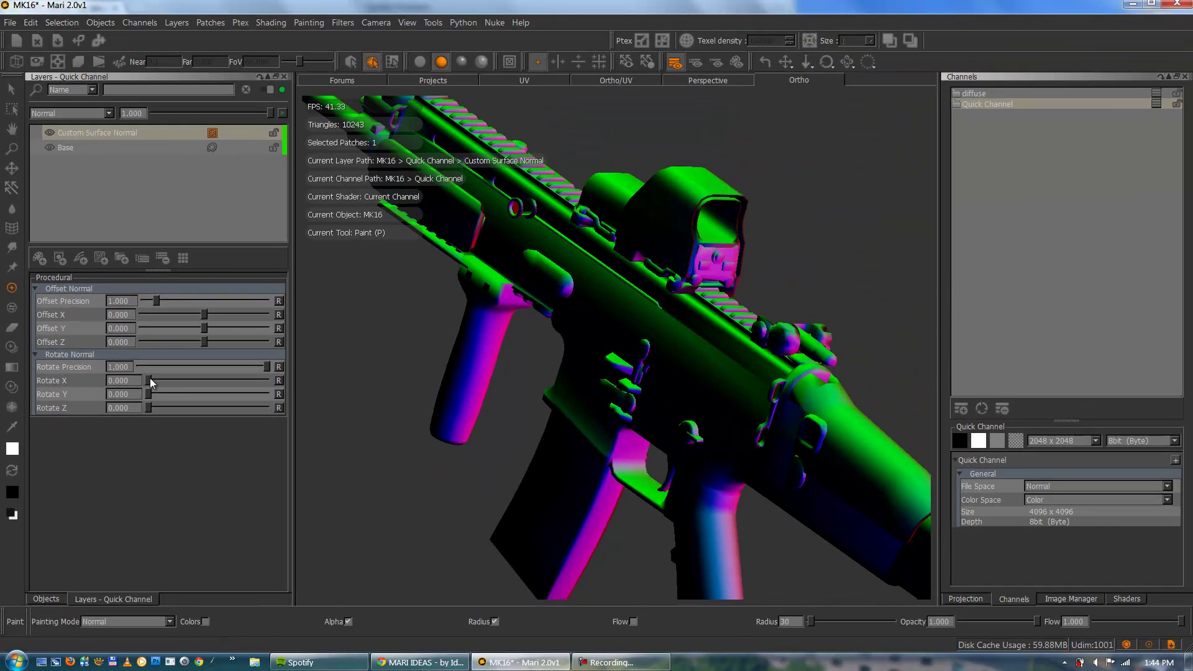
pyautogui.moveTo(149, 379)
pyautogui.mouseDown()
pyautogui.moveTo(247, 375)
pyautogui.moveTo(148, 367)
pyautogui.moveTo(210, 382)
pyautogui.moveTo(165, 379)
pyautogui.moveTo(177, 380)
pyautogui.mouseUp()
pyautogui.keyDown('alt'); pyautogui.moveTo(579, 303); pyautogui.dragTo(619, 315); pyautogui.keyUp('alt')
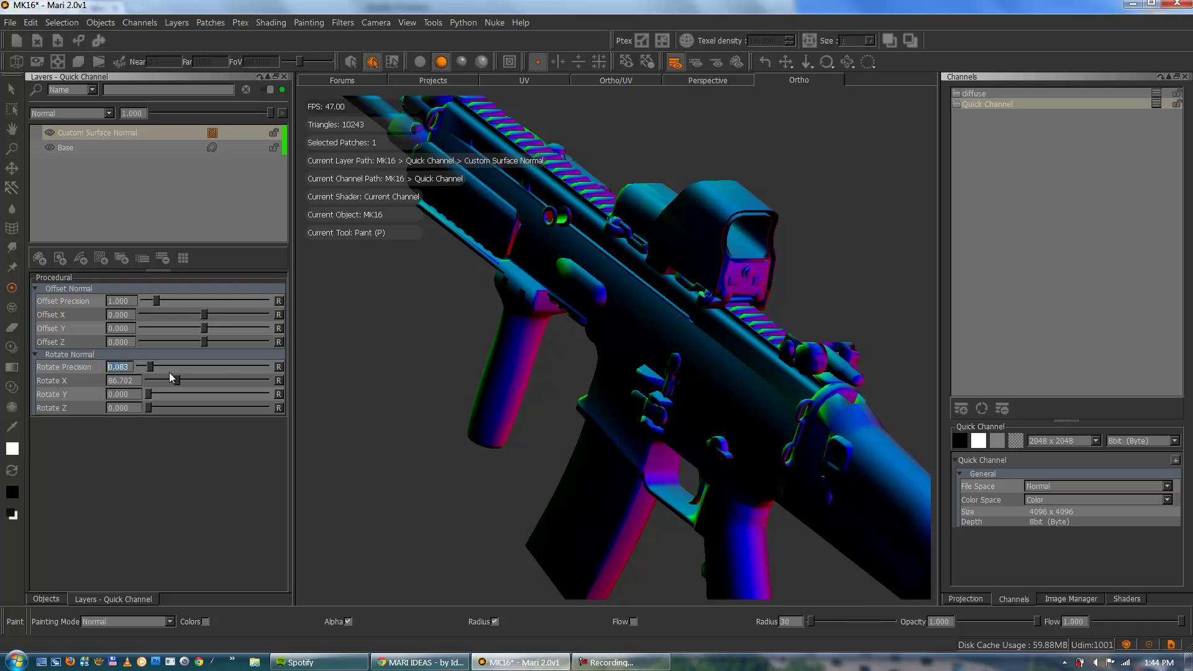
pyautogui.moveTo(152, 366)
pyautogui.mouseDown()
pyautogui.moveTo(149, 377)
pyautogui.moveTo(215, 397)
pyautogui.moveTo(184, 395)
pyautogui.moveTo(182, 409)
pyautogui.moveTo(207, 409)
pyautogui.mouseUp()
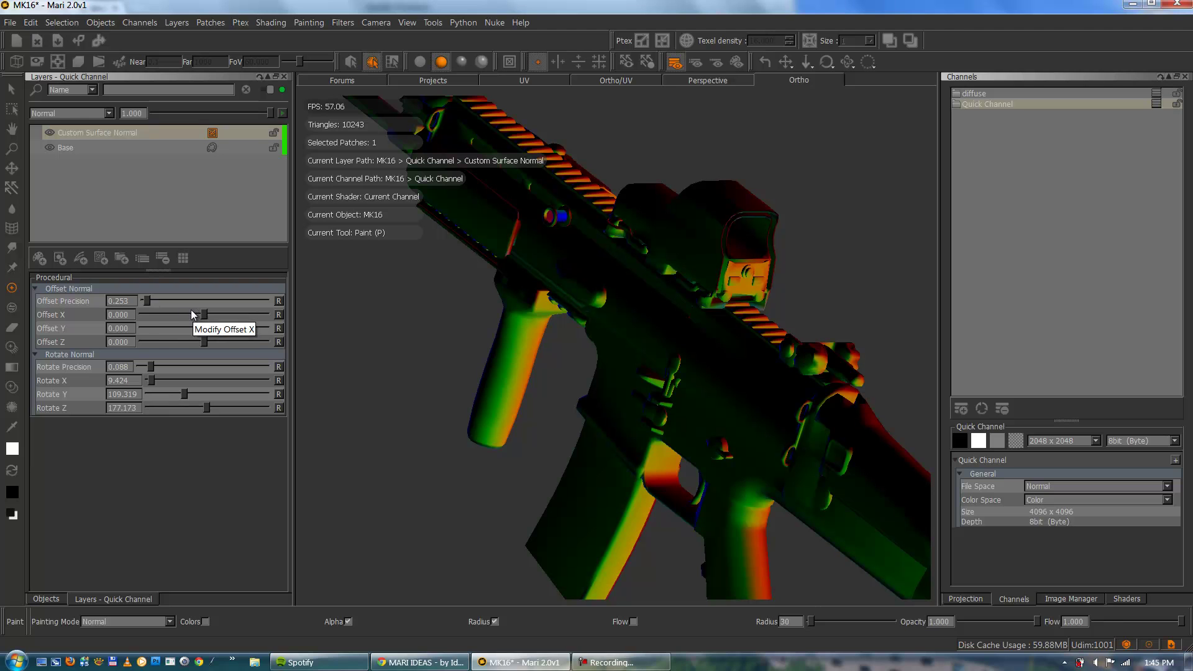
# Step: Set the Custom Surface Normal layer's normal offsets to X -0.512, Y 0.114 and Z 0.552
pyautogui.moveTo(203, 313); pyautogui.dragTo(172, 319)
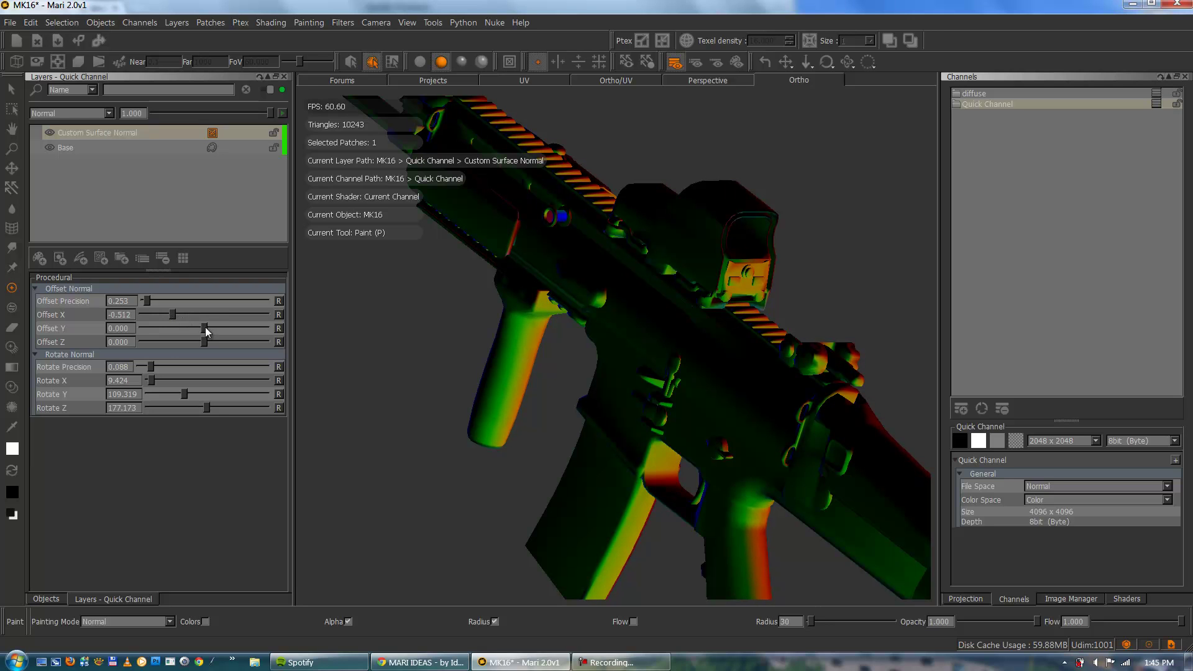
pyautogui.moveTo(210, 326); pyautogui.dragTo(212, 328)
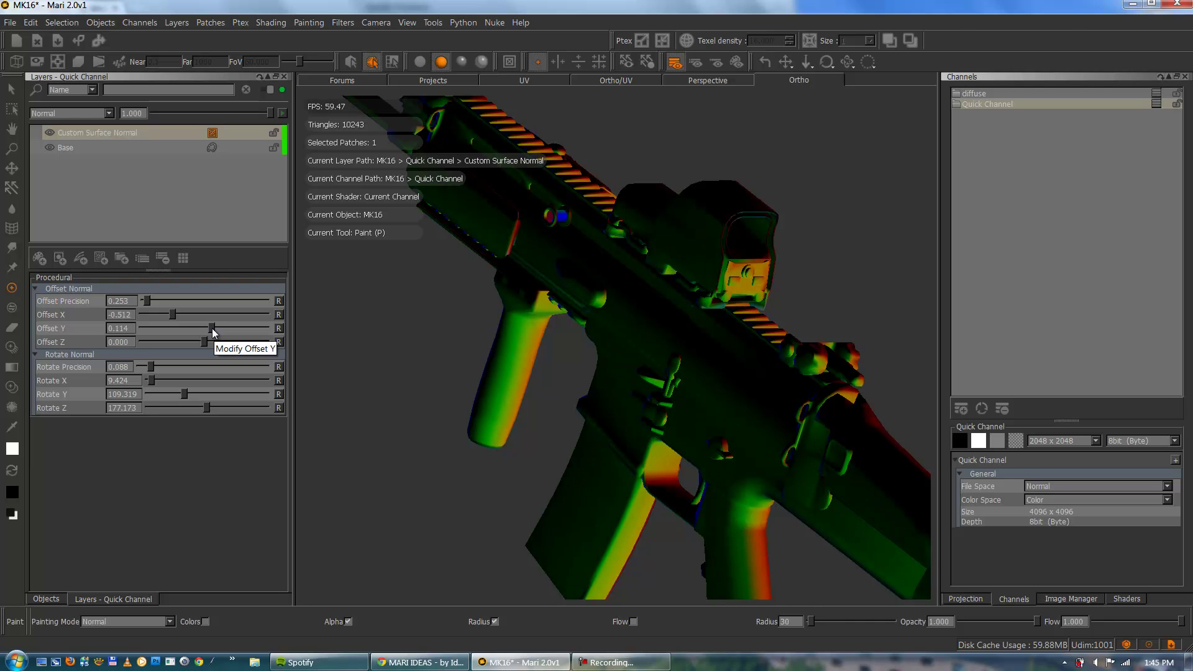
pyautogui.moveTo(205, 340); pyautogui.dragTo(233, 344)
pyautogui.keyDown('alt'); pyautogui.moveTo(427, 384); pyautogui.dragTo(340, 324); pyautogui.keyUp('alt')
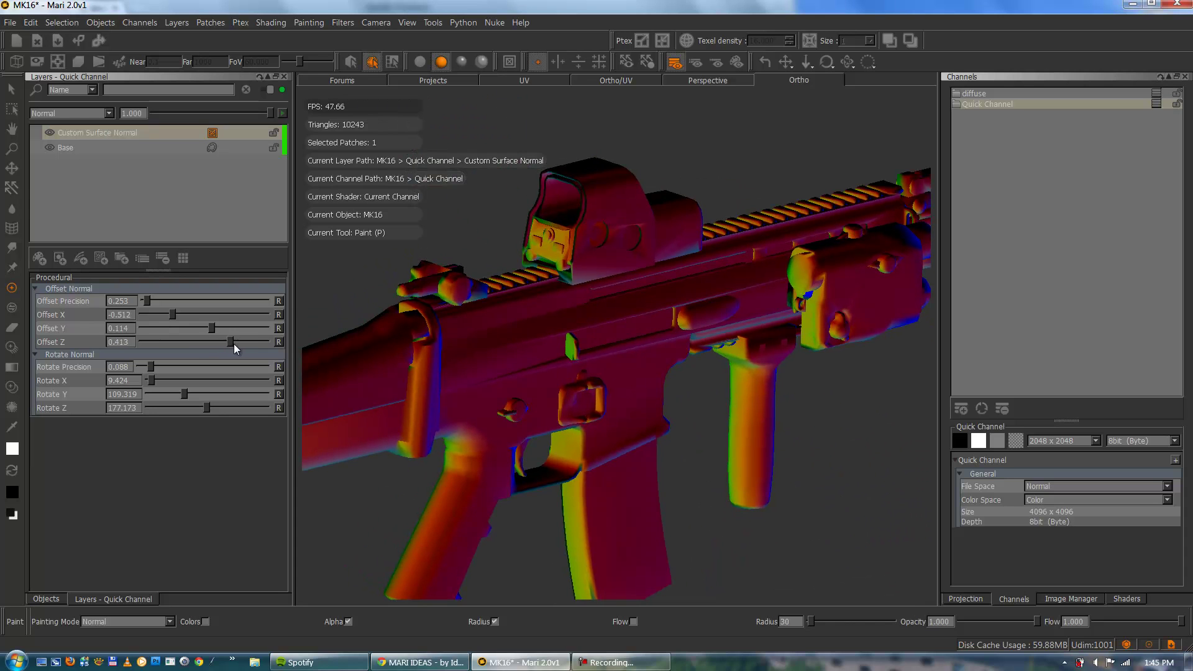
pyautogui.moveTo(235, 343); pyautogui.dragTo(240, 347)
pyautogui.moveTo(468, 319)
pyautogui.keyDown('alt'); pyautogui.mouseDown()
pyautogui.moveTo(682, 327)
pyautogui.moveTo(599, 352)
pyautogui.moveTo(745, 360)
pyautogui.moveTo(666, 341)
pyautogui.moveTo(572, 360)
pyautogui.moveTo(643, 357)
pyautogui.moveTo(540, 366)
pyautogui.mouseUp(); pyautogui.keyUp('alt')
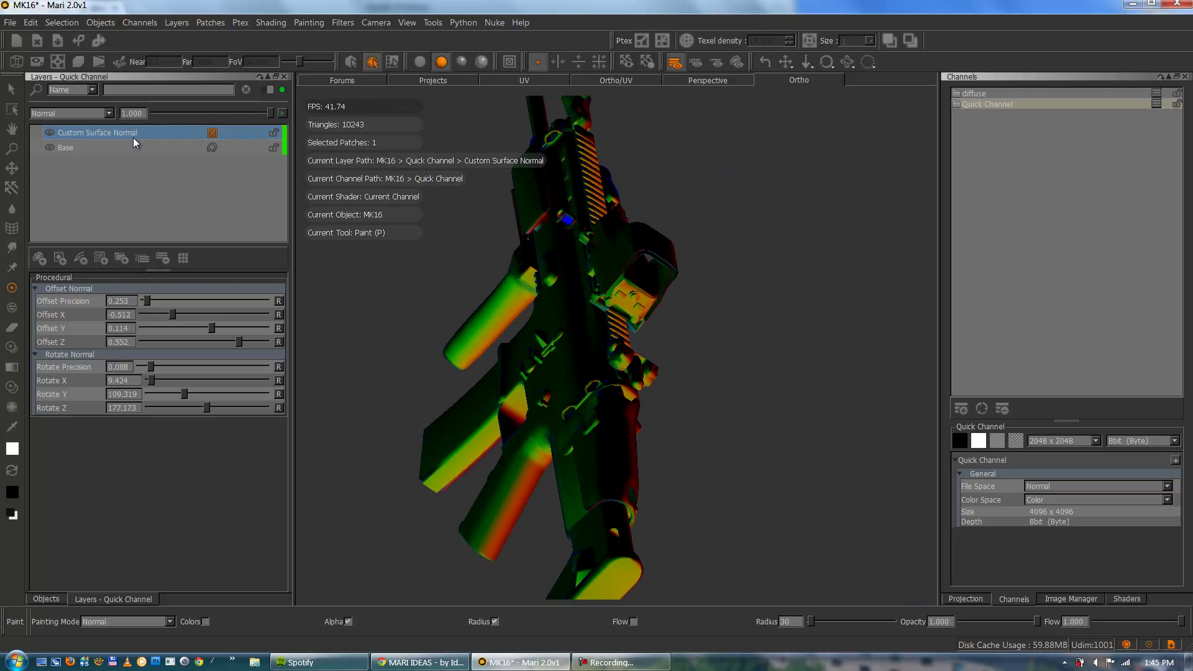
# Step: Add an adjustment stack with a Color Lookup to the Custom Surface Normal layer
pyautogui.rightClick(136, 133)
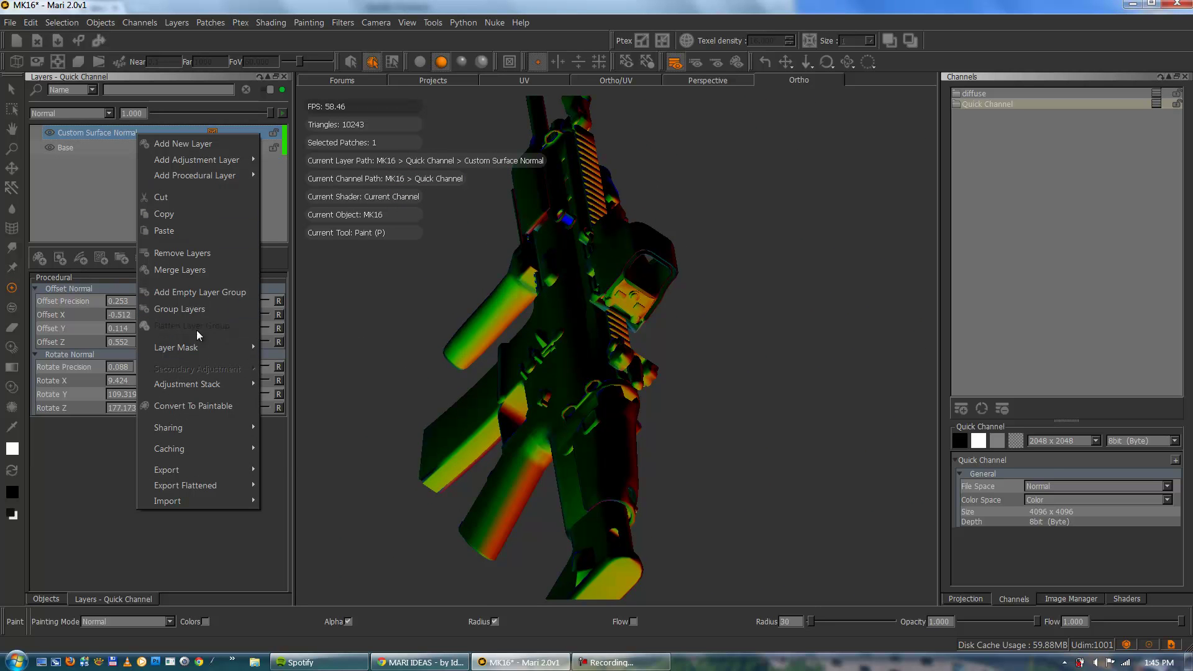
pyautogui.moveTo(215, 386)
pyautogui.moveTo(302, 390)
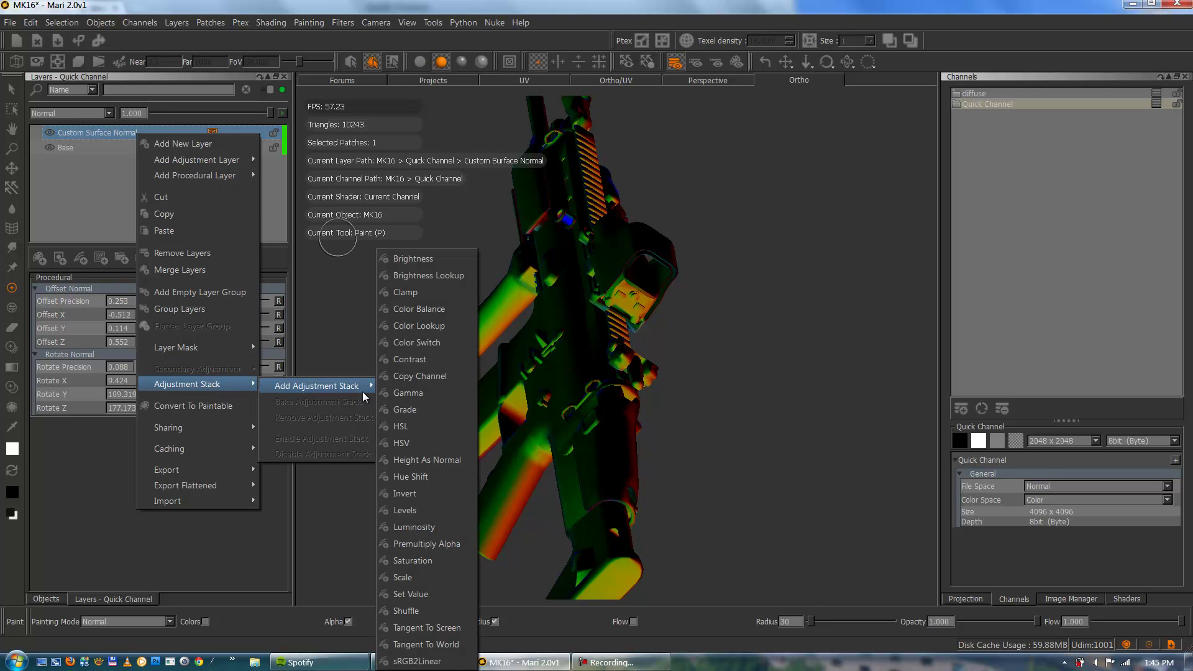
pyautogui.click(433, 329)
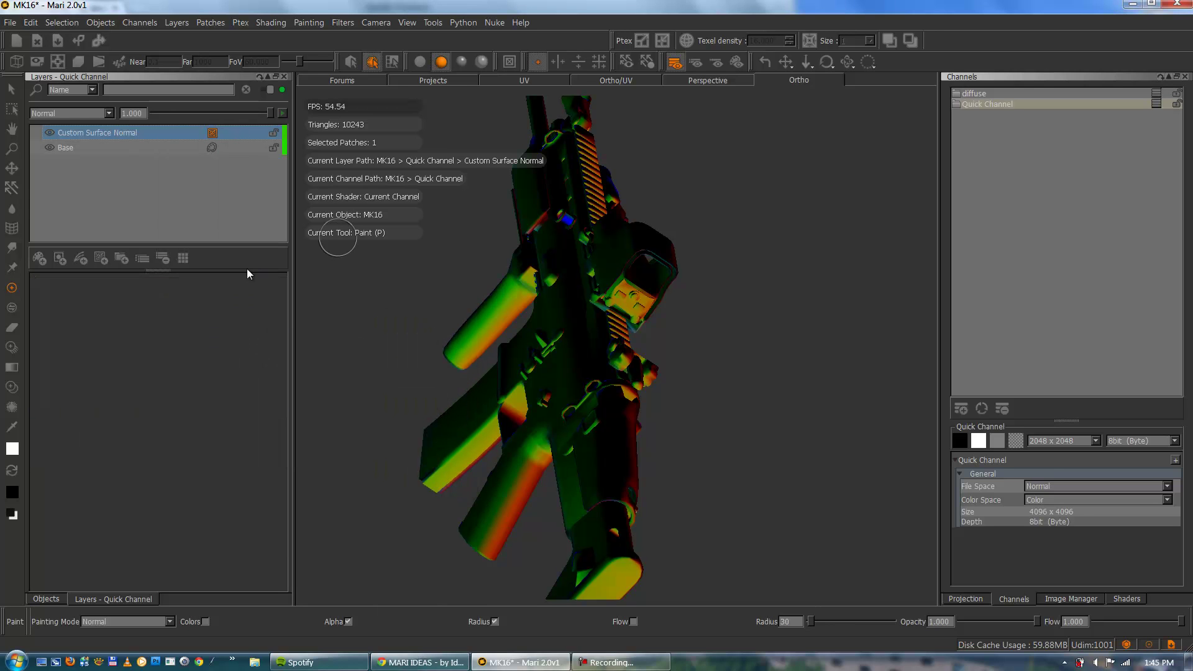
# Step: Open the layer's adjustment stack, dock it alongside the Layers palette, and enlarge the view of the Color Lookup curves
pyautogui.click(243, 133)
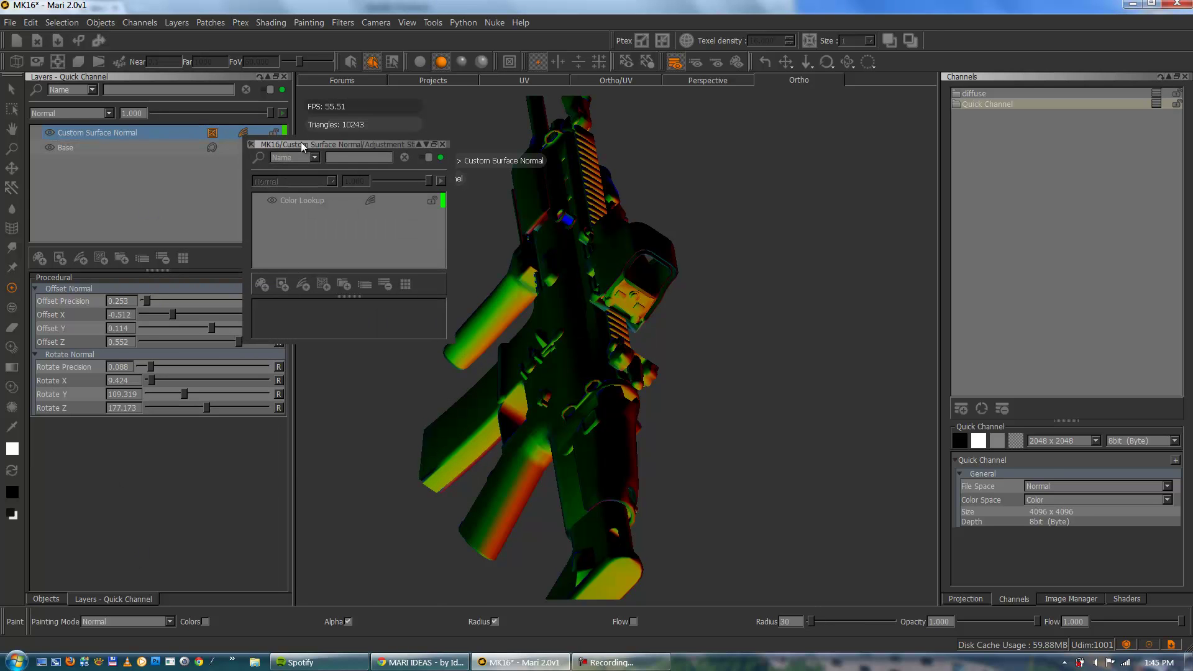
pyautogui.moveTo(306, 141); pyautogui.dragTo(142, 207)
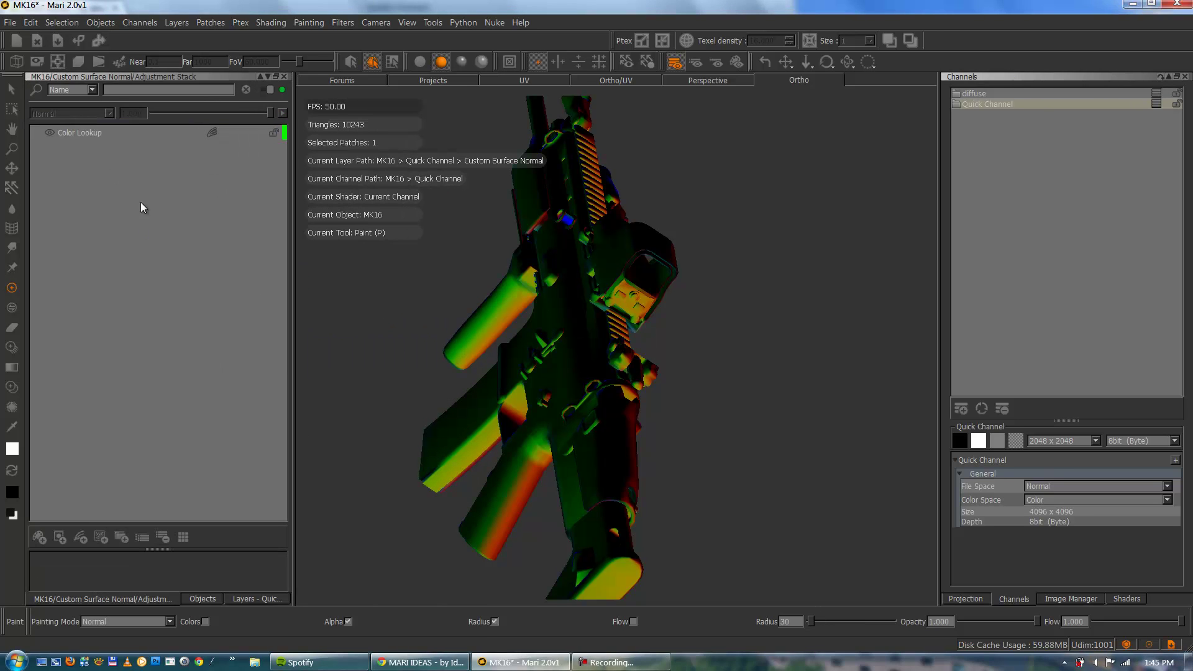
pyautogui.click(95, 133)
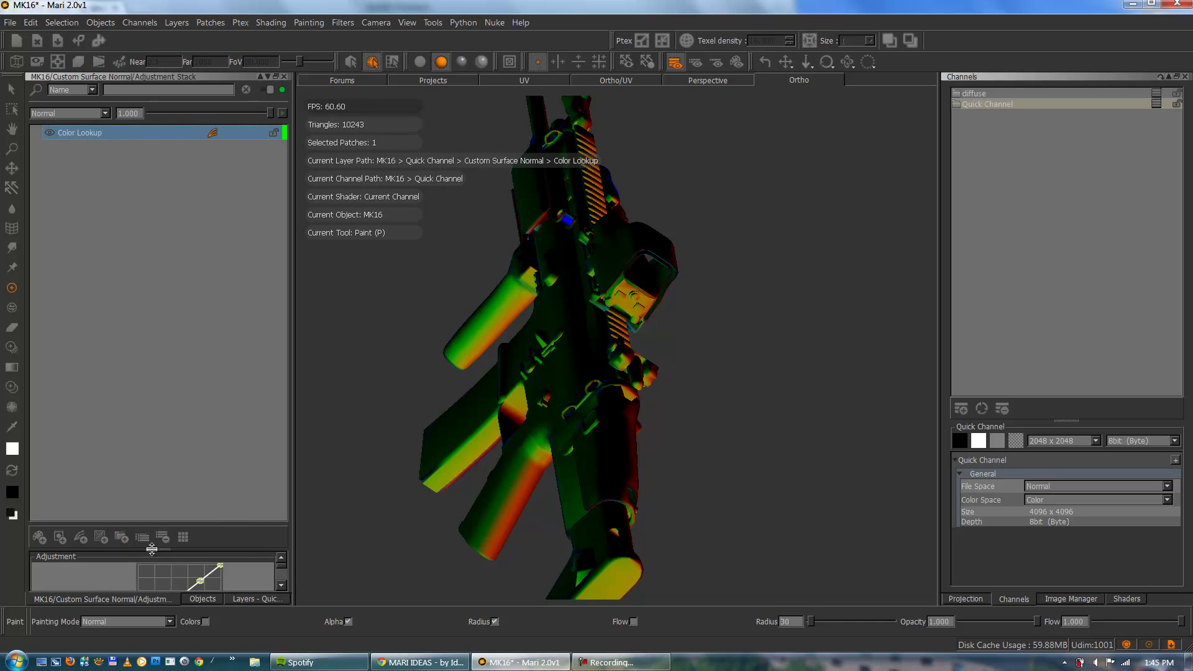
pyautogui.moveTo(152, 549); pyautogui.dragTo(141, 373)
# Step: Add a fully desaturated Saturation adjustment above the Color Lookup, and a Brightness Lookup on top of it
pyautogui.click(86, 362)
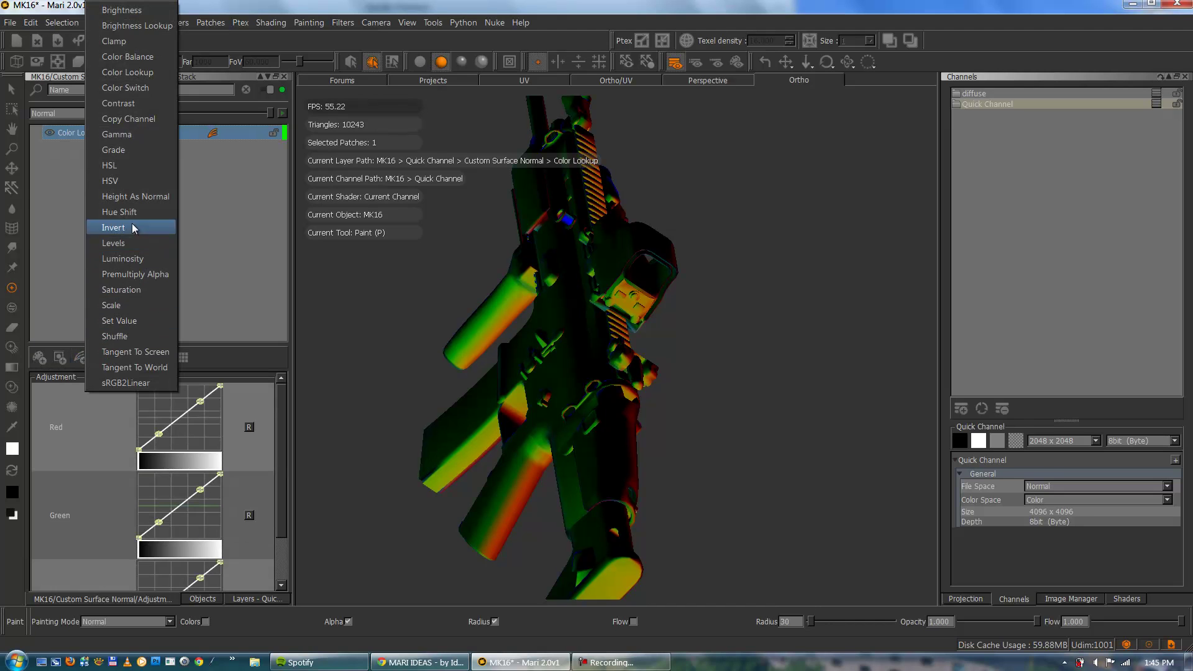
pyautogui.click(142, 291)
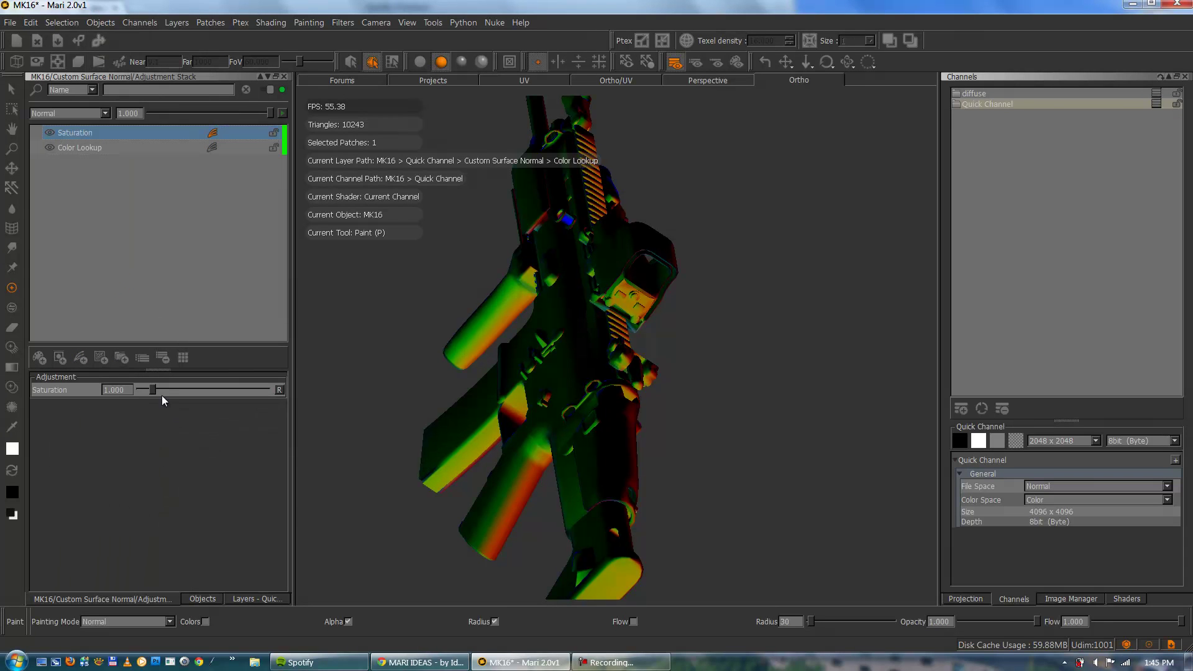
pyautogui.moveTo(161, 395); pyautogui.dragTo(114, 390)
pyautogui.click(80, 360)
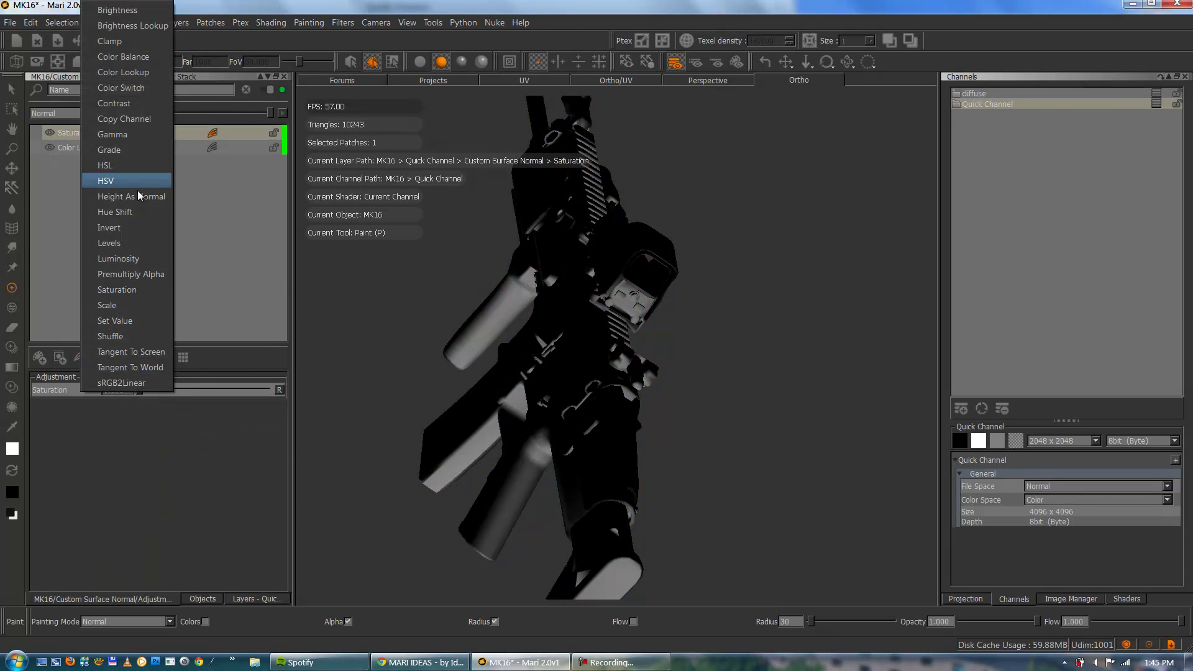
pyautogui.click(135, 25)
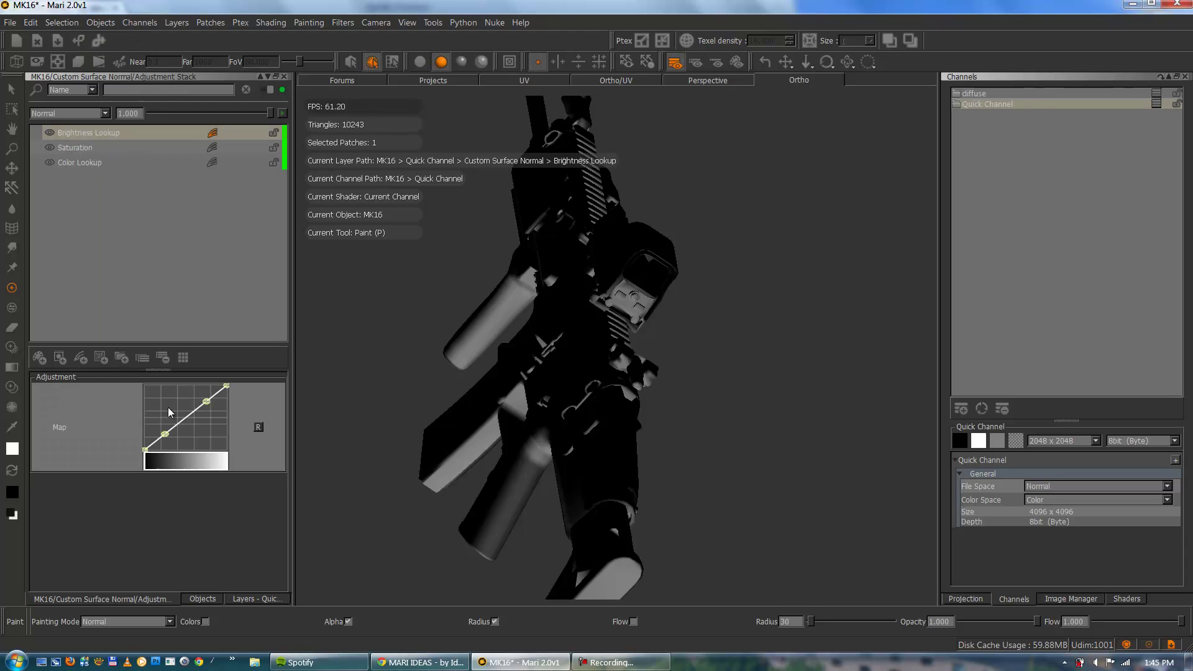
# Step: Apply the Zero preset to the red curve of the Color Lookup adjustment
pyautogui.click(94, 163)
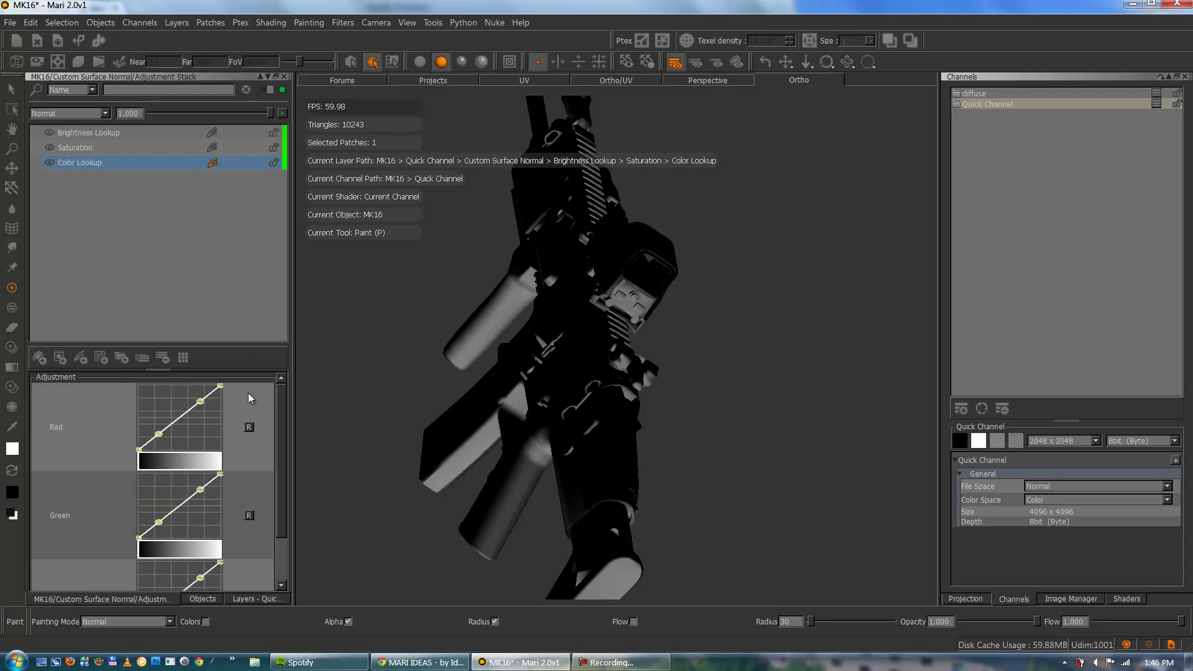
pyautogui.rightClick(192, 415)
pyautogui.moveTo(242, 424)
pyautogui.click(274, 551)
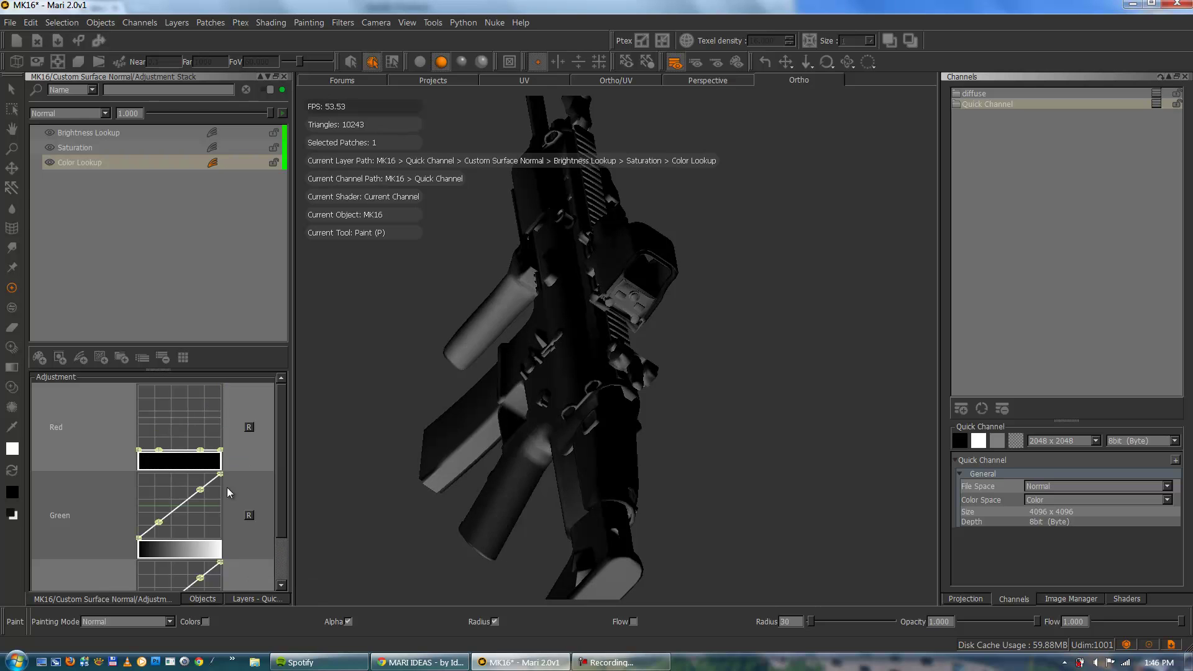
# Step: Apply the Zero preset to the green and blue curves of the Color Lookup adjustment
pyautogui.rightClick(185, 501)
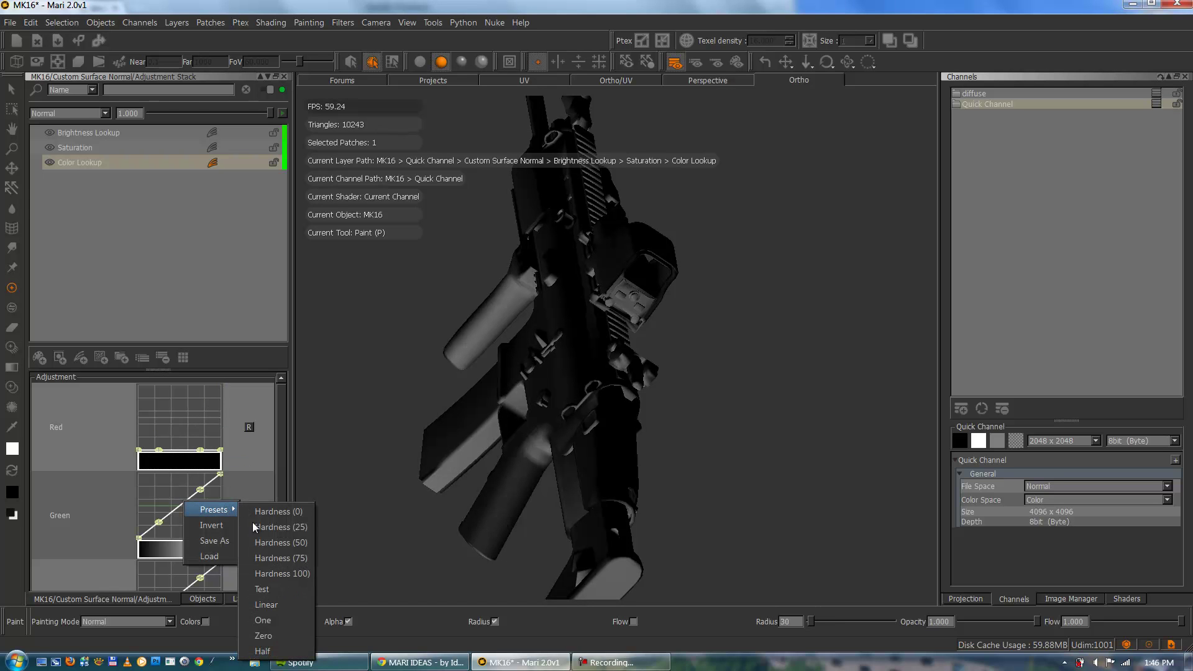
pyautogui.click(285, 620)
pyautogui.scroll(-1, 284, 478)
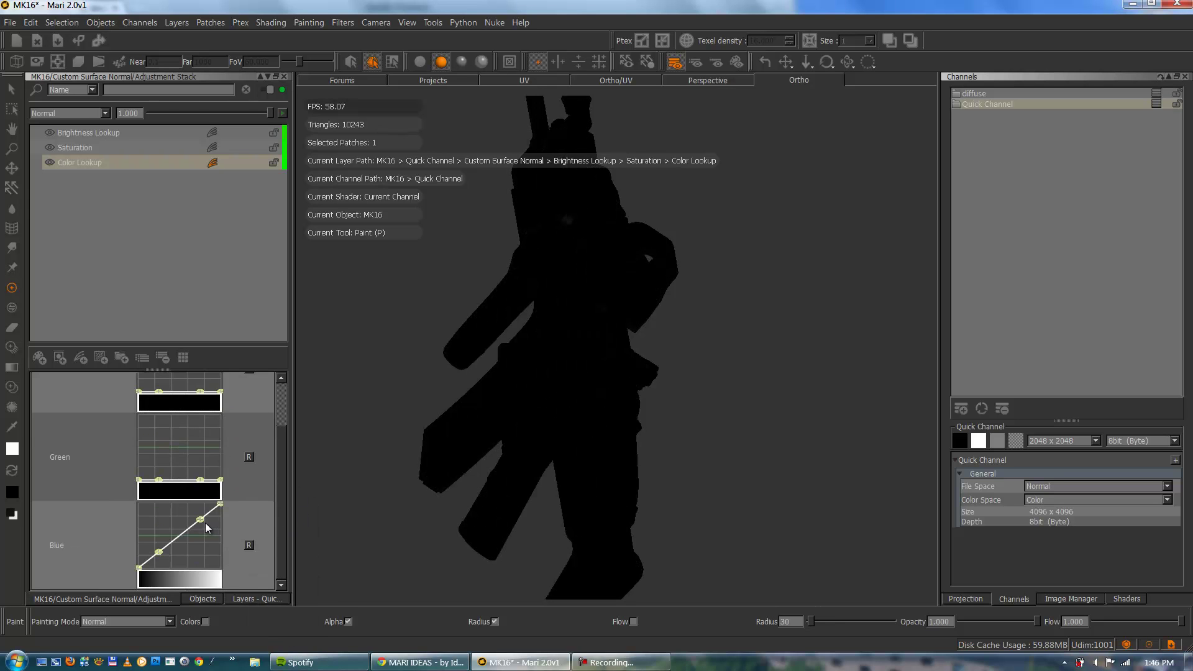
pyautogui.rightClick(205, 523)
pyautogui.click(291, 633)
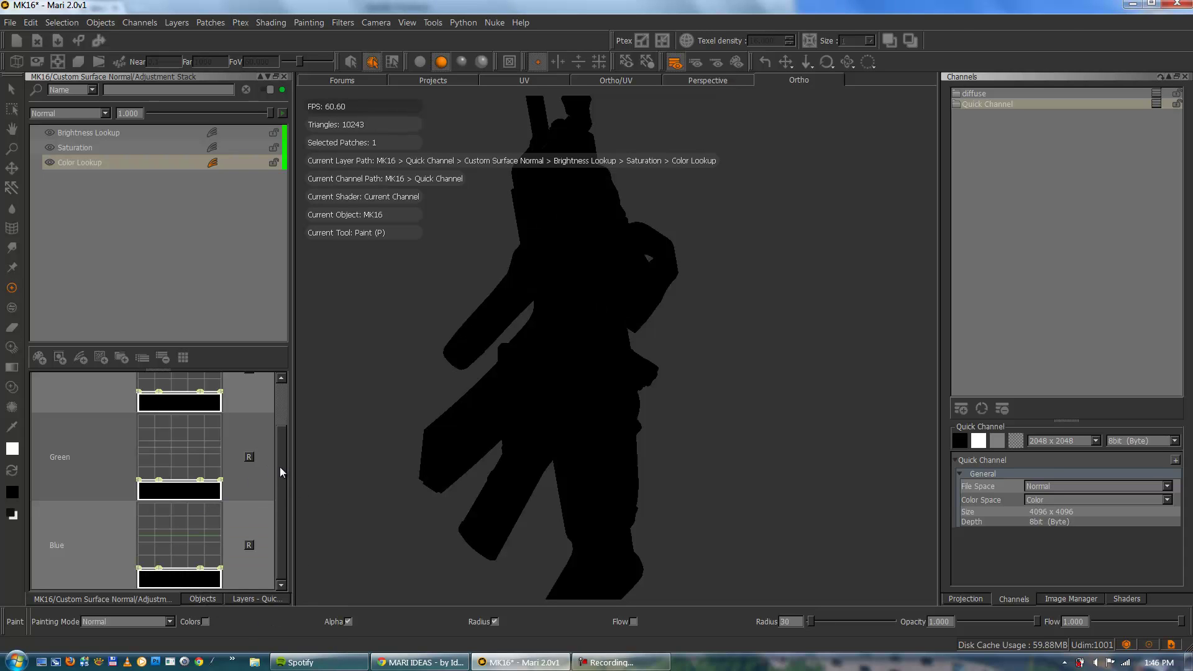
# Step: Enlarge the adjustment settings area and raise both middle points of the red and green curves to maximum, leaving their ends at zero
pyautogui.scroll(1, 280, 467)
pyautogui.moveTo(161, 369); pyautogui.dragTo(158, 239)
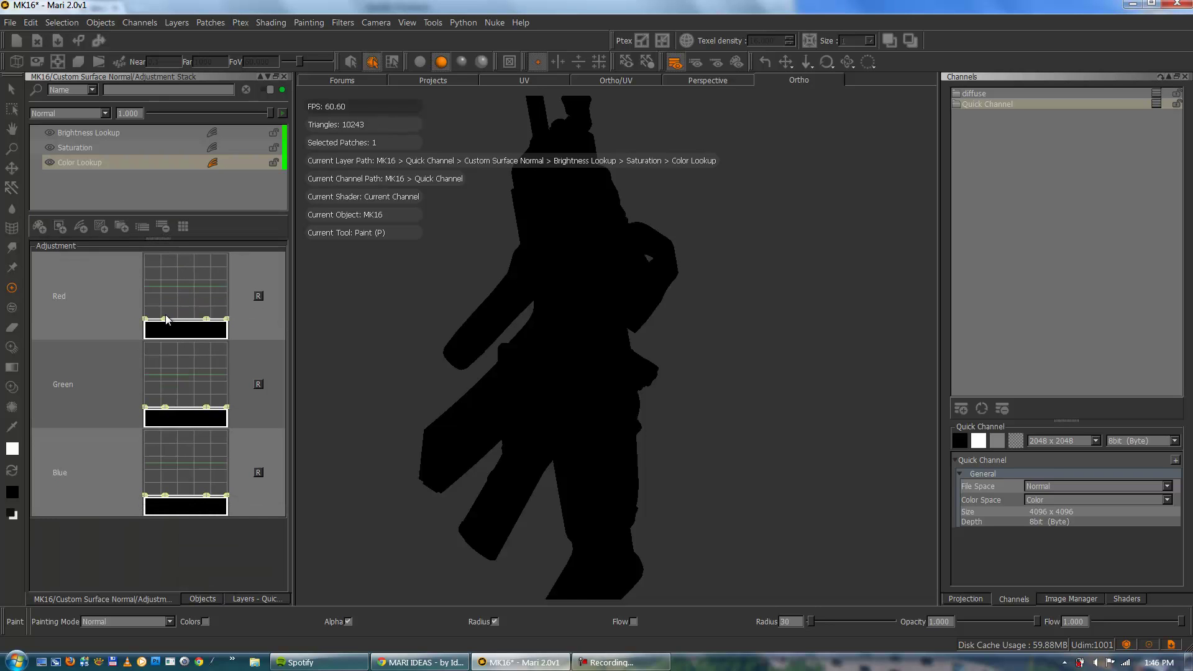
pyautogui.moveTo(167, 319); pyautogui.dragTo(180, 255)
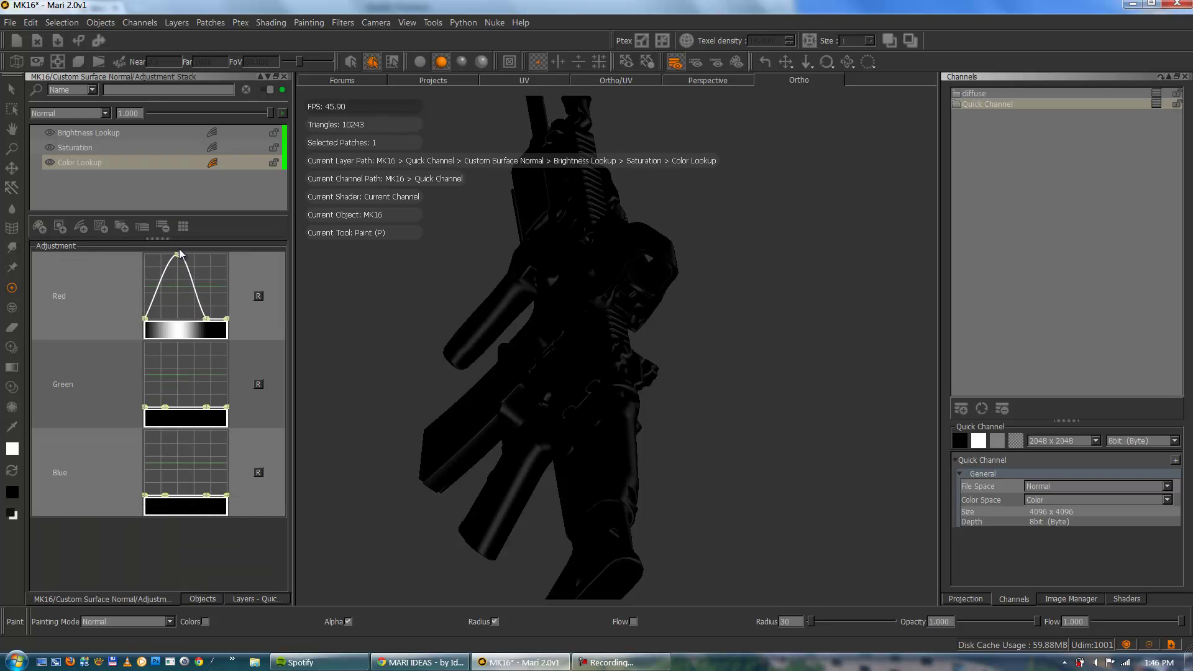
pyautogui.moveTo(207, 320); pyautogui.dragTo(210, 258)
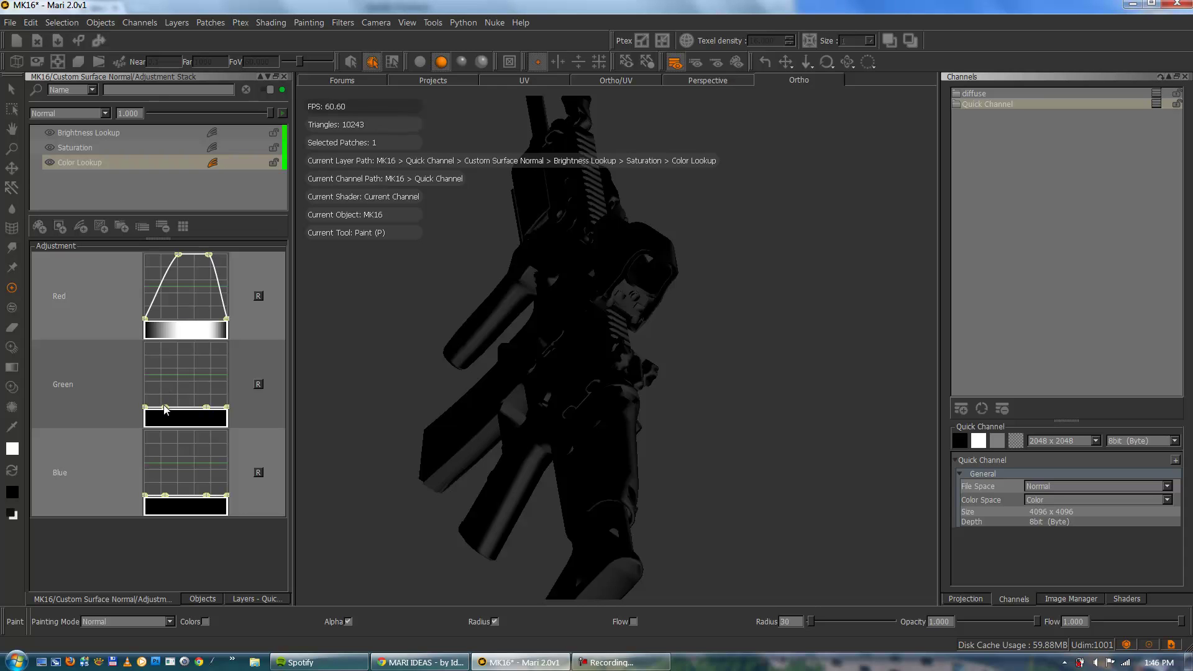
pyautogui.moveTo(165, 408); pyautogui.dragTo(168, 337)
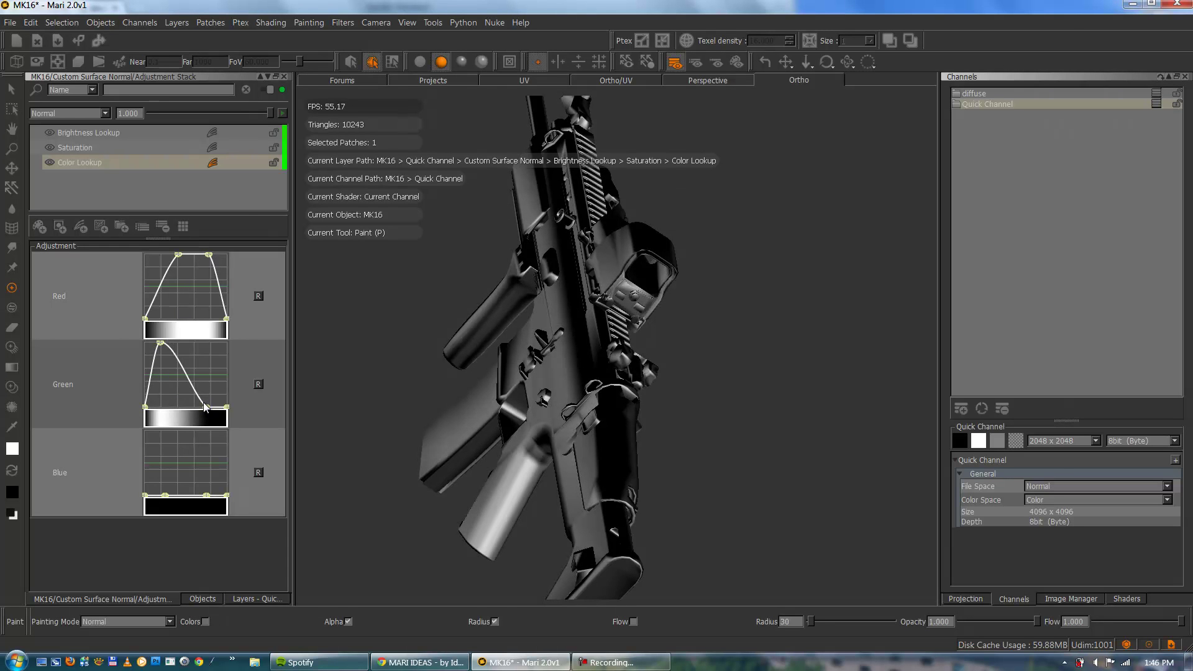
pyautogui.moveTo(201, 407); pyautogui.dragTo(195, 344)
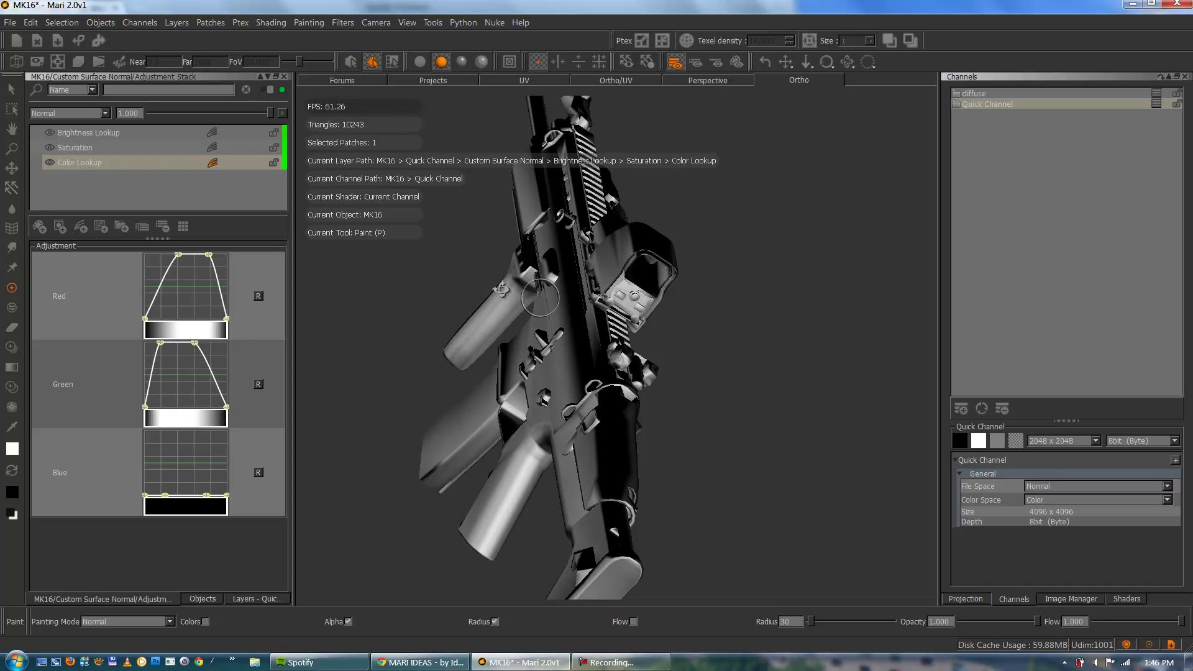
pyautogui.keyDown('alt'); pyautogui.moveTo(541, 298); pyautogui.dragTo(458, 316); pyautogui.keyUp('alt')
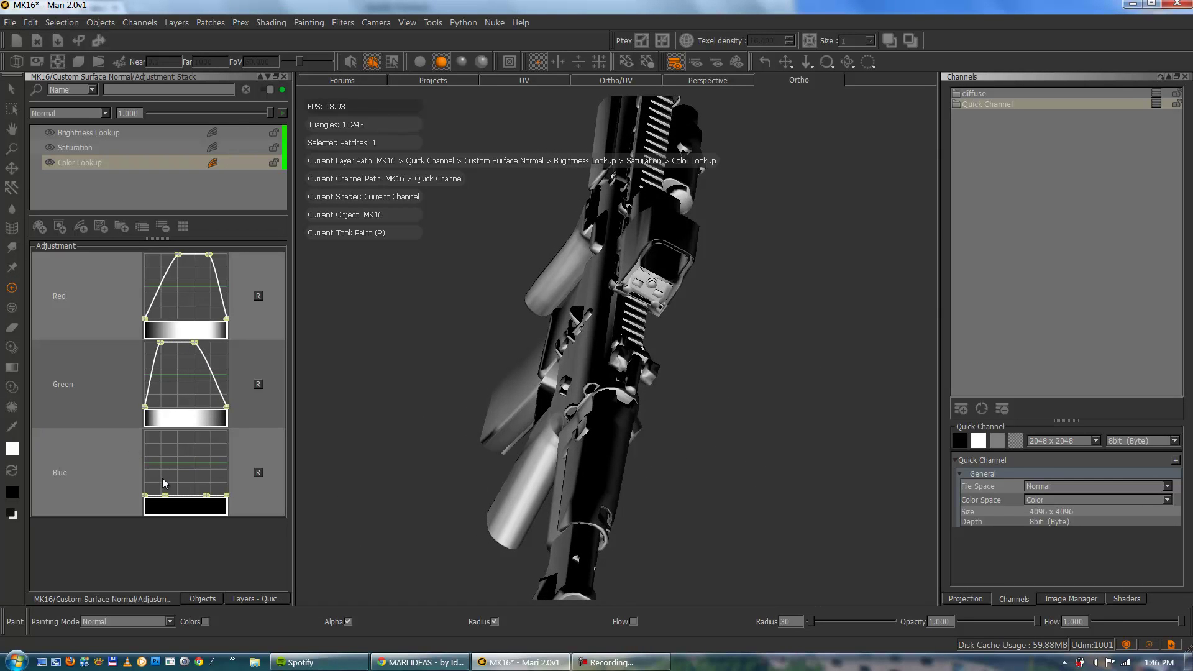
# Step: Raise the upper middle point and the end point of the Color Lookup's blue curve to maximum
pyautogui.moveTo(207, 495); pyautogui.dragTo(207, 428)
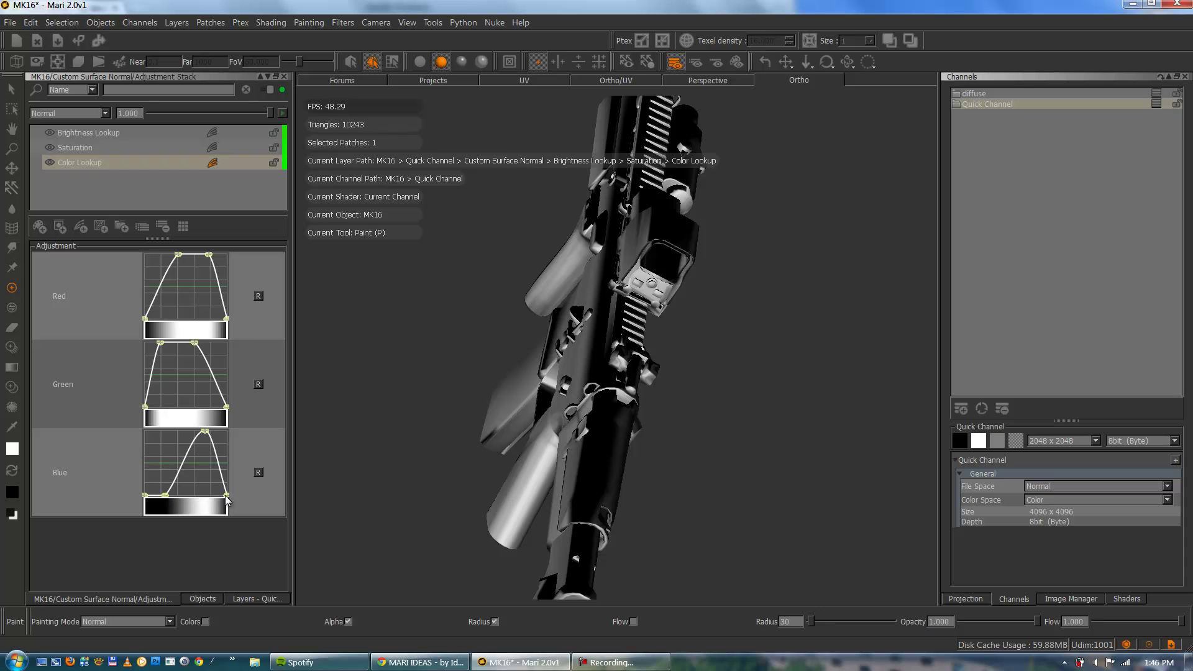
pyautogui.moveTo(226, 496); pyautogui.dragTo(226, 431)
pyautogui.keyDown('alt'); pyautogui.moveTo(559, 373); pyautogui.dragTo(584, 404); pyautogui.keyUp('alt')
pyautogui.keyDown('alt'); pyautogui.moveTo(584, 404); pyautogui.dragTo(579, 424, button='middle'); pyautogui.keyUp('alt')
pyautogui.keyDown('alt'); pyautogui.moveTo(579, 424); pyautogui.dragTo(582, 426, button='right'); pyautogui.keyUp('alt')
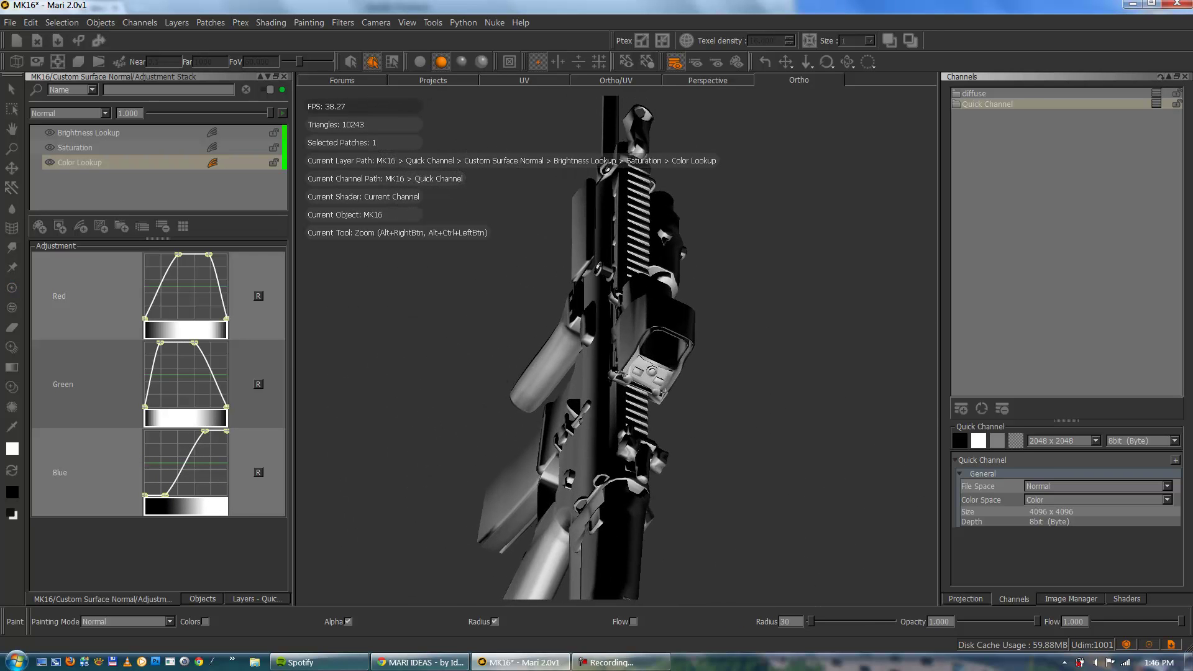
pyautogui.keyDown('alt'); pyautogui.moveTo(581, 427); pyautogui.dragTo(521, 404); pyautogui.keyUp('alt')
# Step: Reshape the Brightness Lookup map curve into a flat-topped peak around the midtones, with its white end lowered to zero
pyautogui.click(105, 135)
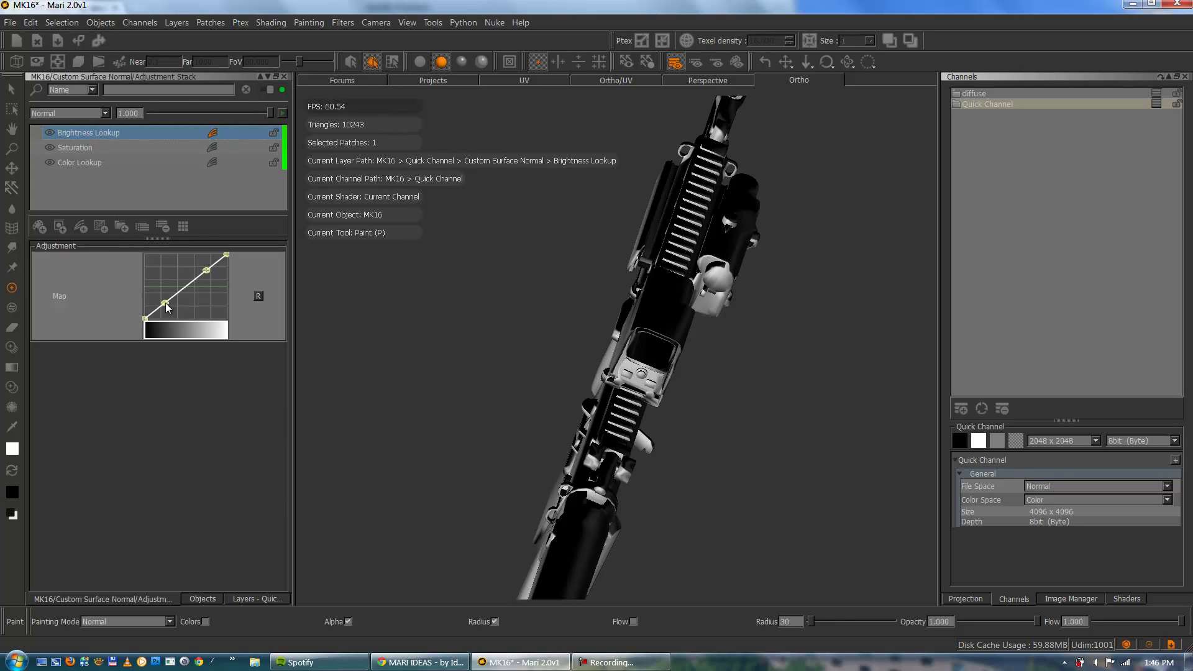
pyautogui.moveTo(167, 305)
pyautogui.mouseDown()
pyautogui.moveTo(190, 254)
pyautogui.moveTo(202, 331)
pyautogui.mouseUp()
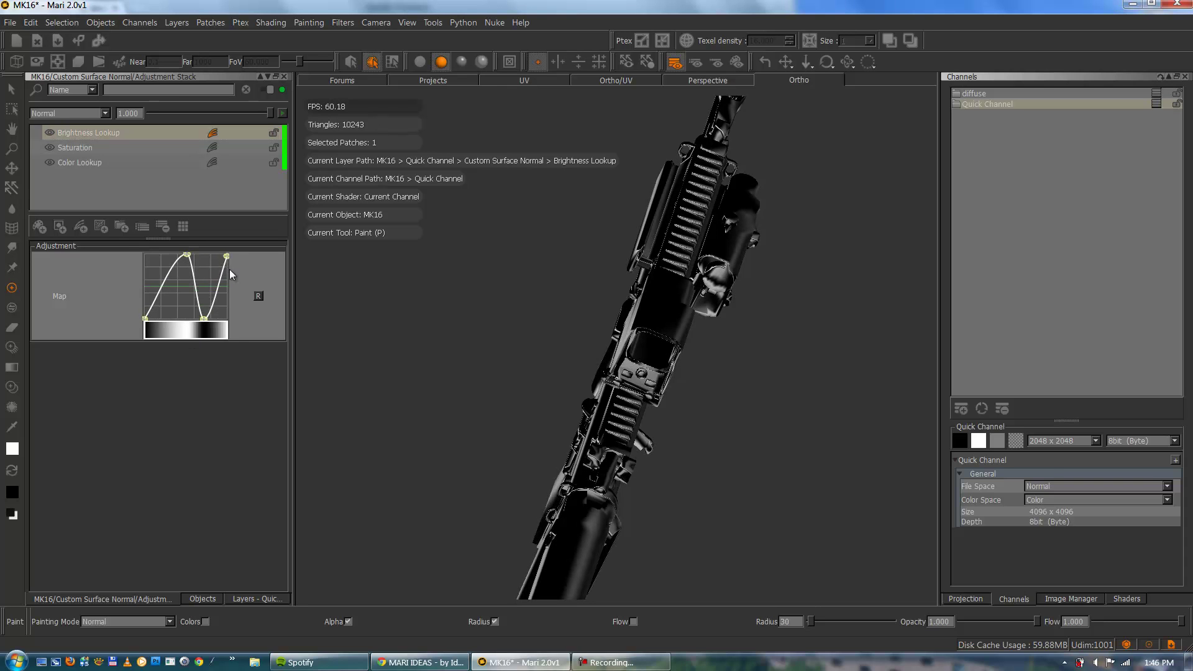
pyautogui.moveTo(226, 255)
pyautogui.mouseDown()
pyautogui.moveTo(221, 329)
pyautogui.moveTo(201, 321)
pyautogui.mouseUp()
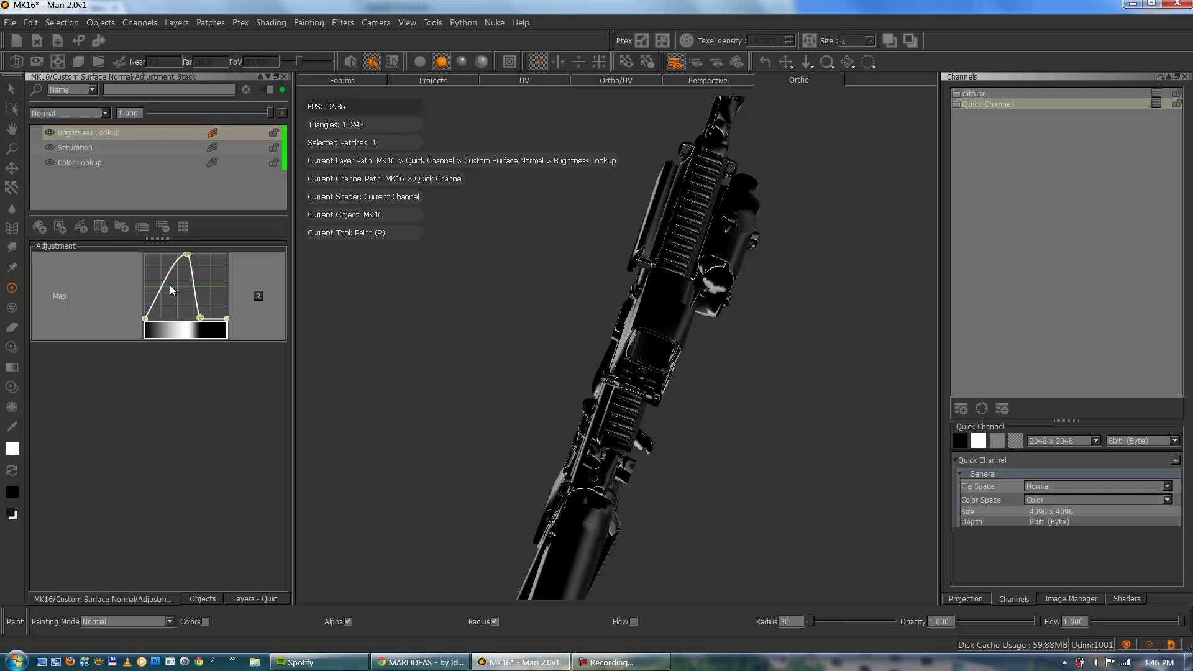
pyautogui.moveTo(178, 265); pyautogui.dragTo(179, 255)
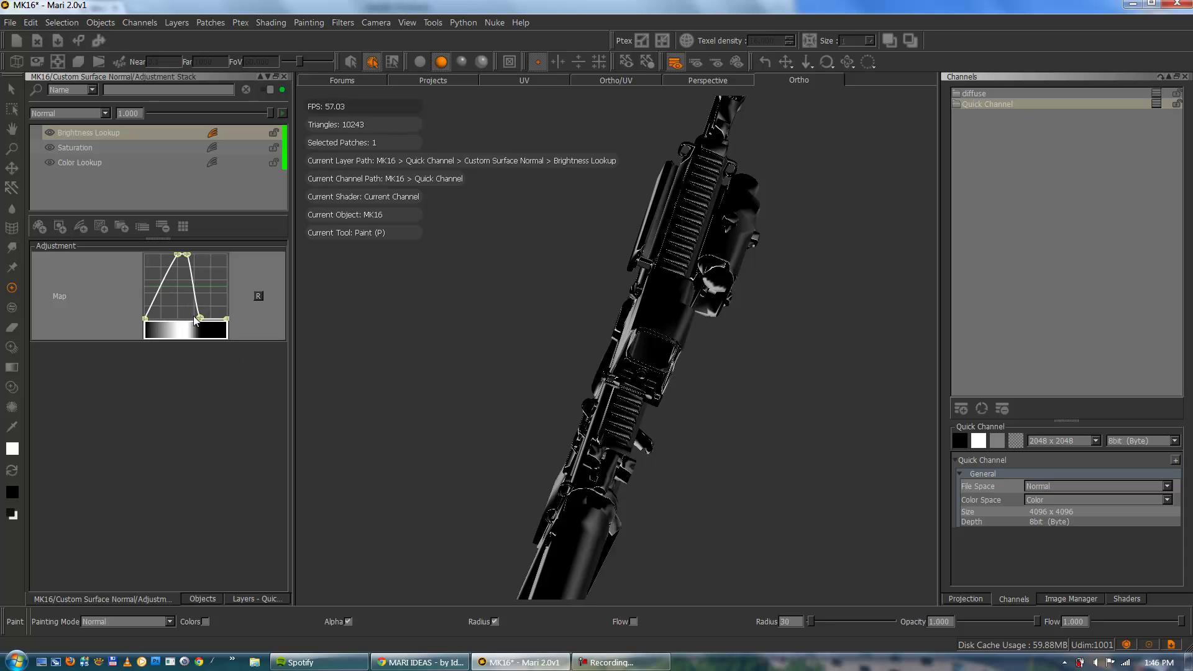
pyautogui.moveTo(199, 318); pyautogui.dragTo(194, 316)
pyautogui.moveTo(642, 306)
pyautogui.keyDown('alt'); pyautogui.mouseDown()
pyautogui.moveTo(553, 239)
pyautogui.moveTo(668, 329)
pyautogui.mouseUp(); pyautogui.keyUp('alt')
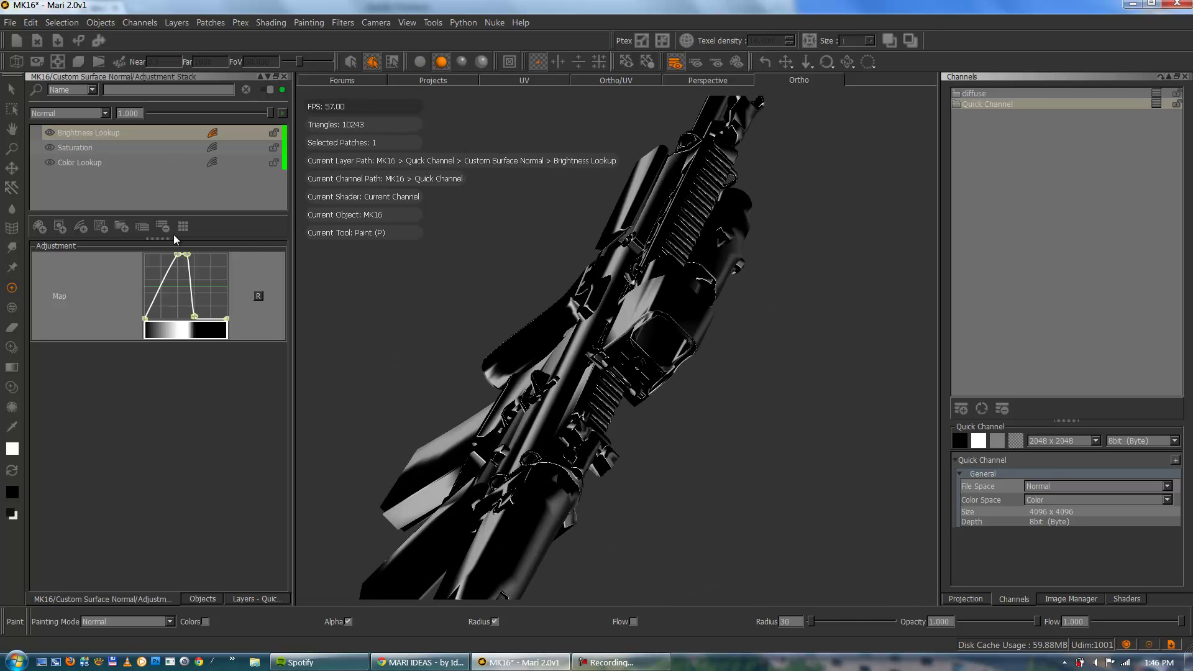
# Step: Steepen the rise of the Color Lookup's blue curve by shifting its lower middle point towards the bright end
pyautogui.click(112, 162)
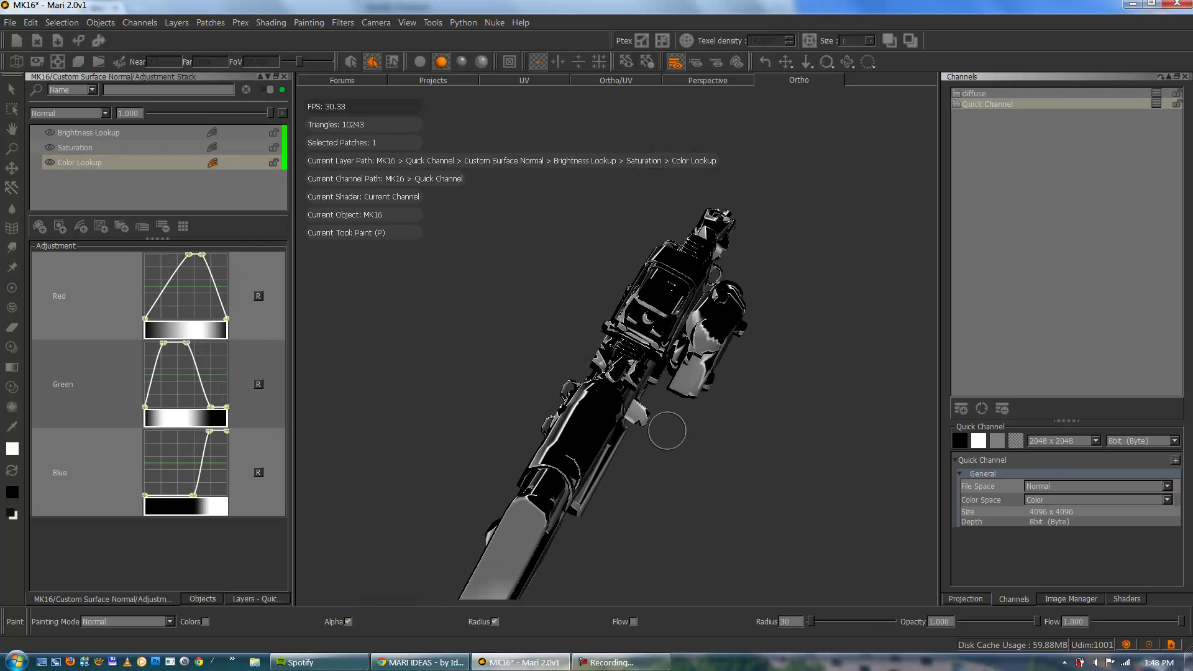
pyautogui.keyDown('alt'); pyautogui.moveTo(668, 428); pyautogui.dragTo(608, 400); pyautogui.keyUp('alt')
pyautogui.keyDown('alt'); pyautogui.moveTo(607, 401); pyautogui.dragTo(658, 385, button='right'); pyautogui.keyUp('alt')
pyautogui.keyDown('alt'); pyautogui.moveTo(659, 385); pyautogui.dragTo(711, 409); pyautogui.keyUp('alt')
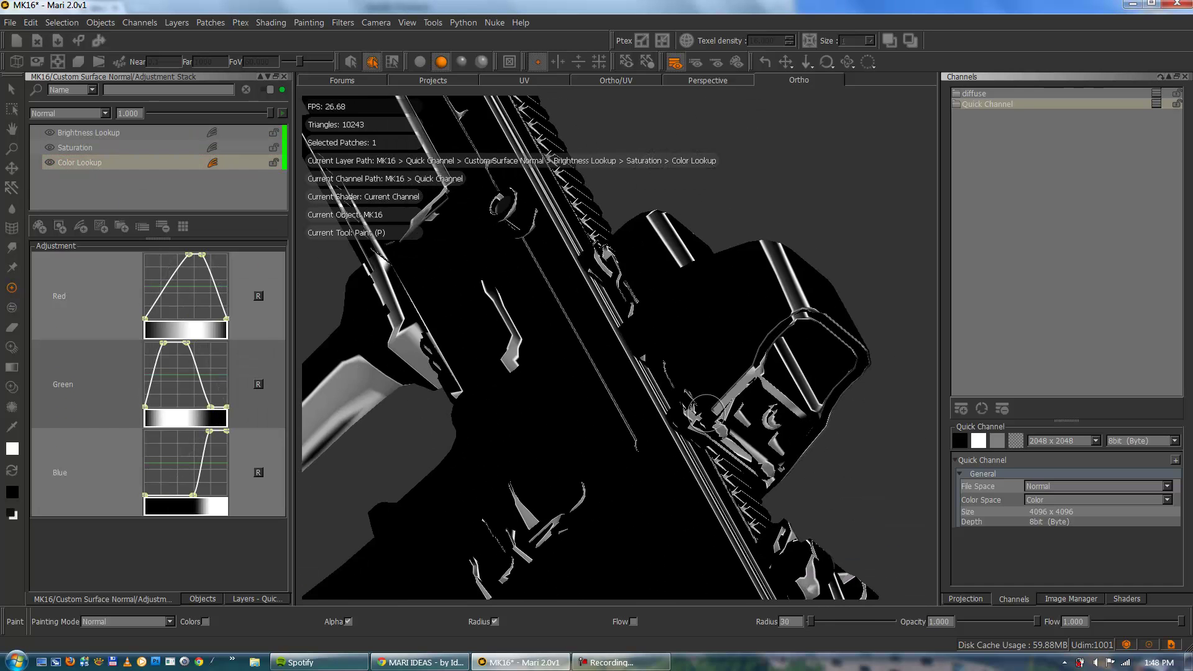
pyautogui.moveTo(699, 415)
pyautogui.keyDown('alt'); pyautogui.mouseDown(button='right')
pyautogui.moveTo(620, 381)
pyautogui.moveTo(668, 403)
pyautogui.mouseUp(button='right'); pyautogui.keyUp('alt')
pyautogui.moveTo(668, 404)
pyautogui.keyDown('alt'); pyautogui.mouseDown()
pyautogui.moveTo(652, 385)
pyautogui.moveTo(660, 375)
pyautogui.mouseUp(); pyautogui.keyUp('alt')
pyautogui.keyDown('alt'); pyautogui.moveTo(691, 404); pyautogui.dragTo(674, 358, button='middle'); pyautogui.keyUp('alt')
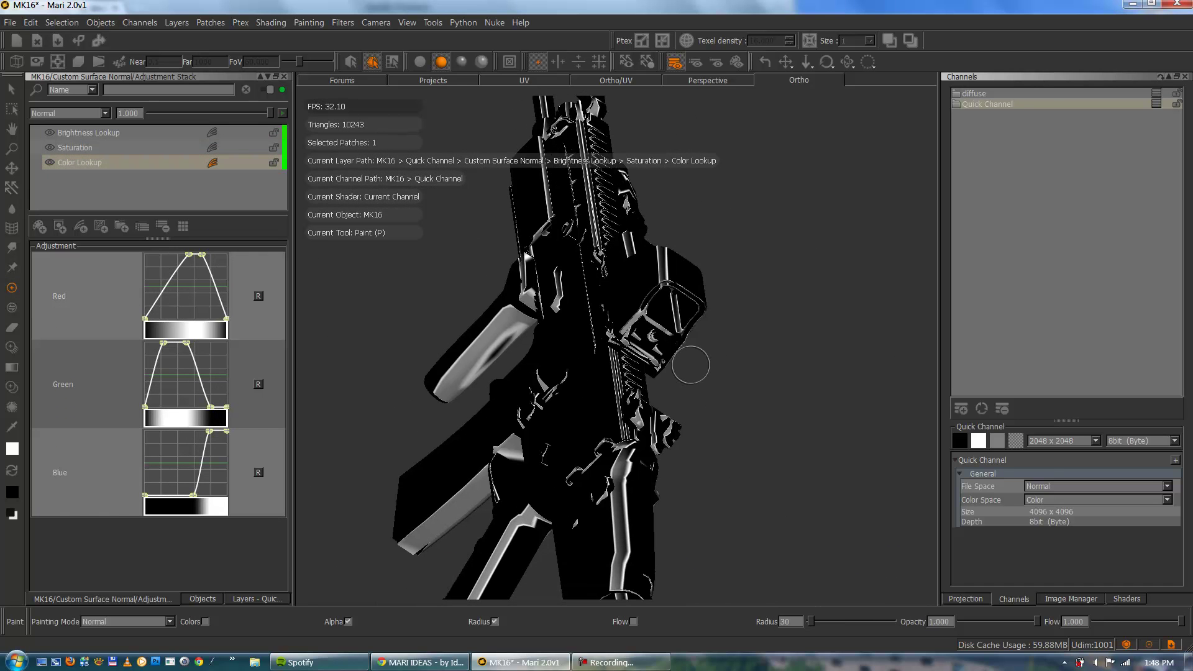
pyautogui.keyDown('alt'); pyautogui.moveTo(689, 365); pyautogui.dragTo(676, 363); pyautogui.keyUp('alt')
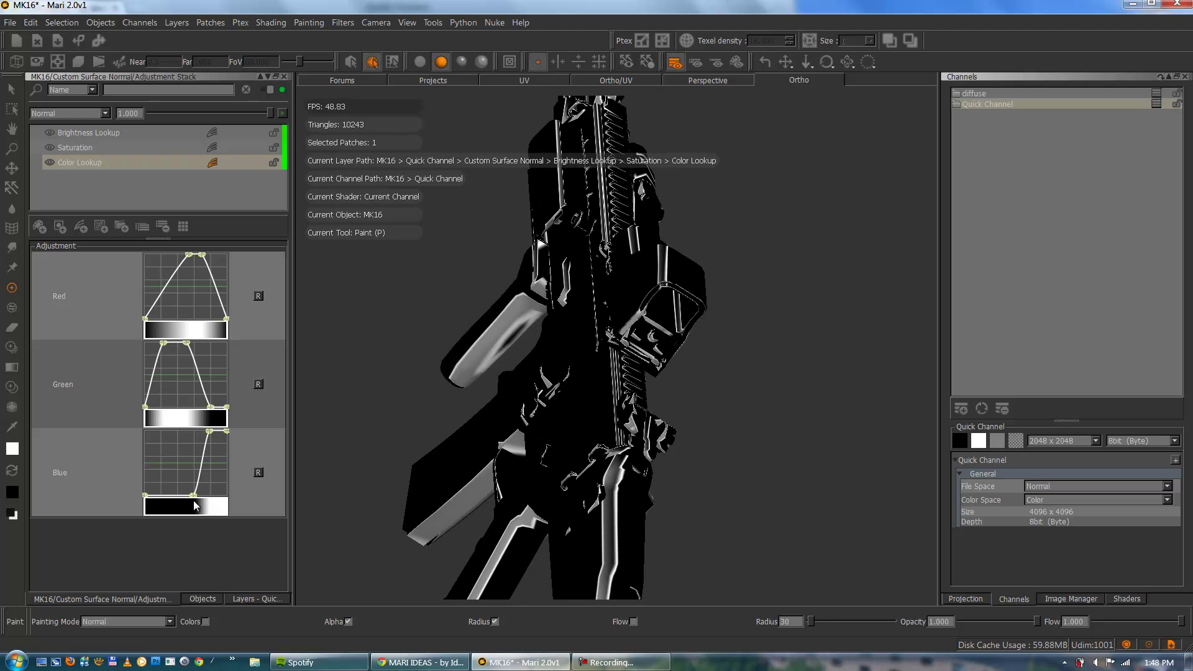
pyautogui.moveTo(198, 496); pyautogui.dragTo(202, 498)
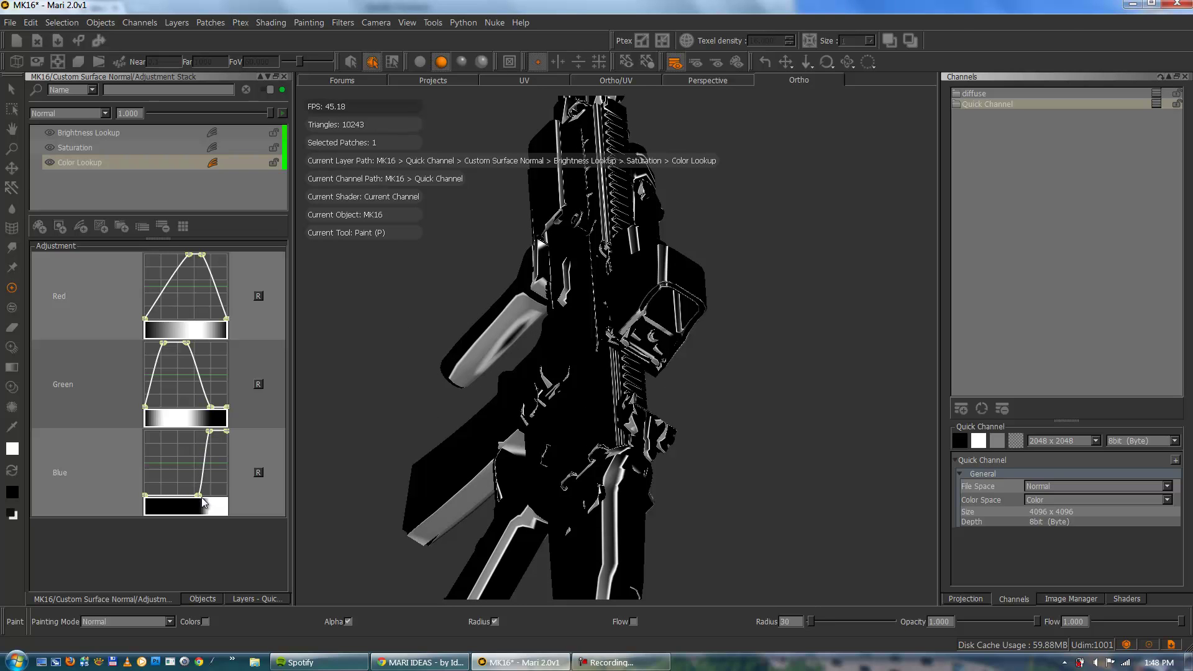
# Step: Turn the Brightness Lookup peak into a narrow plateau by adding a top point and pulling its falling edge inward
pyautogui.click(124, 134)
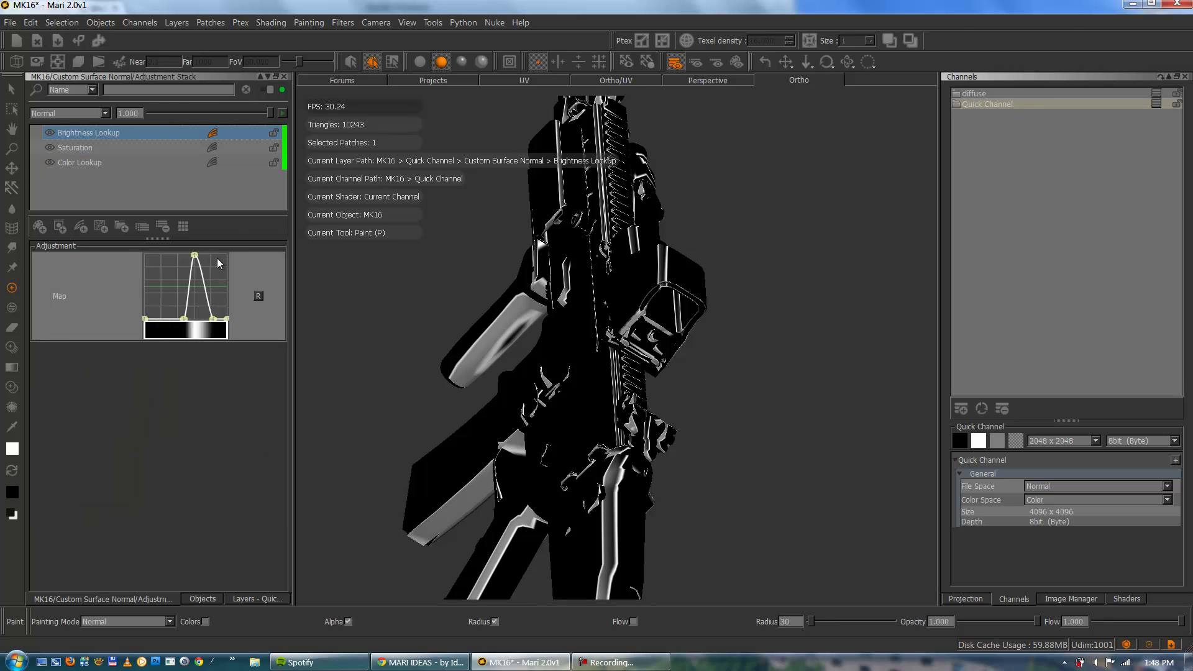
pyautogui.moveTo(193, 273); pyautogui.dragTo(184, 255)
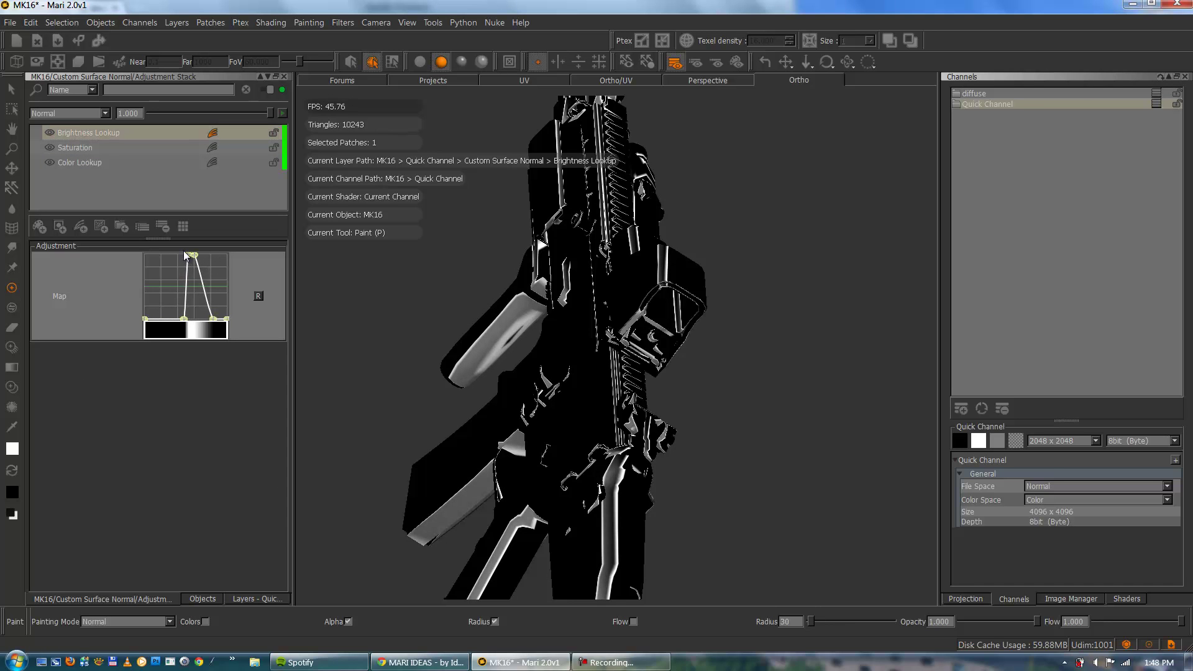
pyautogui.keyDown('alt'); pyautogui.moveTo(652, 223); pyautogui.dragTo(438, 293); pyautogui.keyUp('alt')
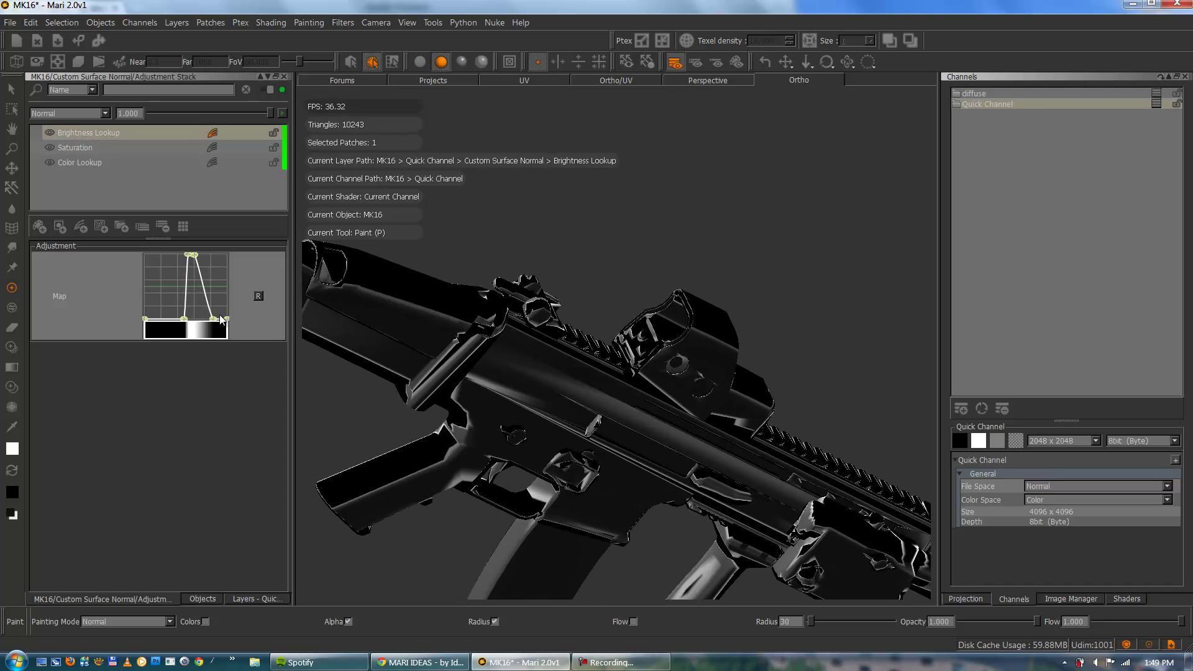
pyautogui.moveTo(211, 320); pyautogui.dragTo(201, 319)
# Step: Examine the masked edge lines on the rifle's rail, receiver and sight up close from several angles
pyautogui.keyDown('alt'); pyautogui.moveTo(546, 323); pyautogui.dragTo(667, 388); pyautogui.keyUp('alt')
pyautogui.keyDown('alt'); pyautogui.moveTo(559, 351); pyautogui.dragTo(620, 346, button='right'); pyautogui.keyUp('alt')
pyautogui.keyDown('alt'); pyautogui.moveTo(620, 346); pyautogui.dragTo(770, 351, button='middle'); pyautogui.keyUp('alt')
pyautogui.keyDown('alt'); pyautogui.moveTo(597, 347); pyautogui.dragTo(668, 348, button='right'); pyautogui.keyUp('alt')
pyautogui.keyDown('alt'); pyautogui.moveTo(668, 348); pyautogui.dragTo(702, 373); pyautogui.keyUp('alt')
pyautogui.keyDown('alt'); pyautogui.moveTo(702, 373); pyautogui.dragTo(727, 370, button='right'); pyautogui.keyUp('alt')
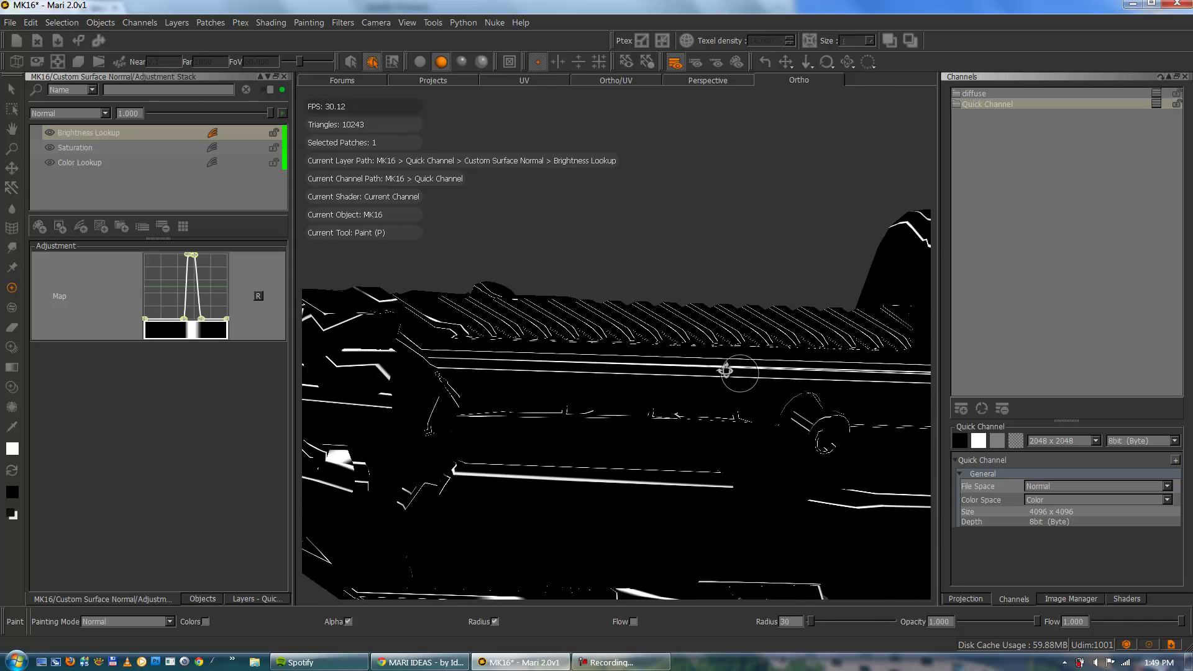
pyautogui.keyDown('alt'); pyautogui.moveTo(727, 370); pyautogui.dragTo(751, 373, button='middle'); pyautogui.keyUp('alt')
pyautogui.moveTo(764, 398)
pyautogui.keyDown('alt'); pyautogui.mouseDown()
pyautogui.moveTo(687, 418)
pyautogui.moveTo(714, 416)
pyautogui.moveTo(763, 376)
pyautogui.mouseUp(); pyautogui.keyUp('alt')
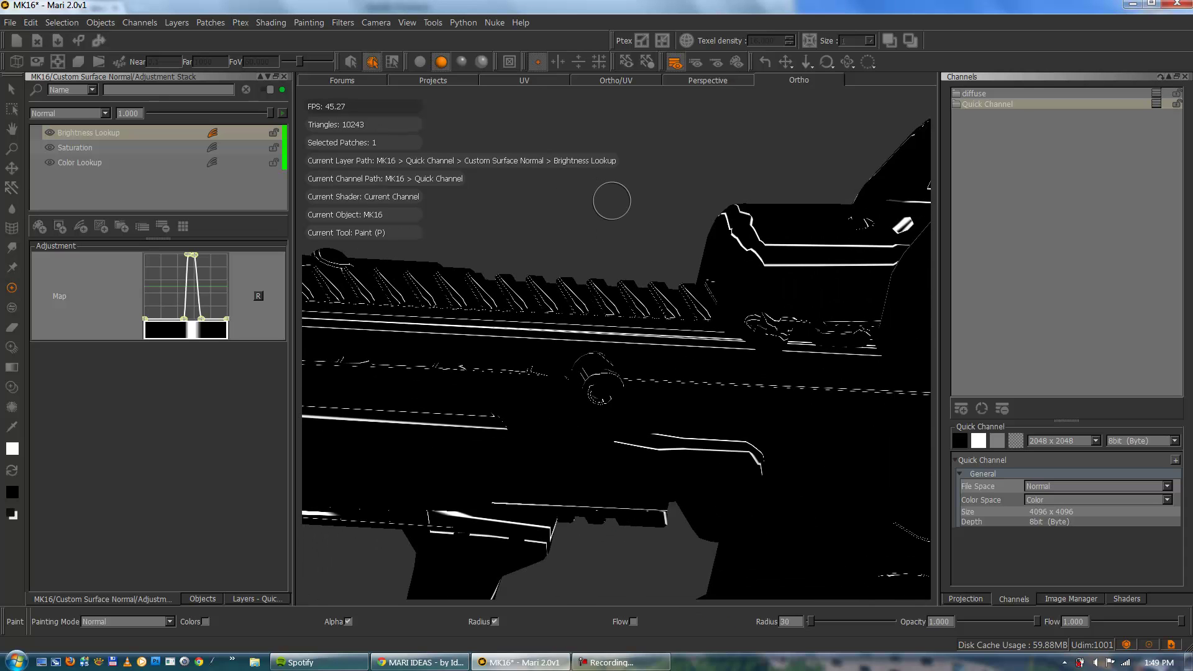
pyautogui.moveTo(665, 267)
pyautogui.keyDown('alt'); pyautogui.mouseDown()
pyautogui.moveTo(660, 299)
pyautogui.moveTo(671, 287)
pyautogui.moveTo(615, 269)
pyautogui.moveTo(701, 285)
pyautogui.moveTo(541, 292)
pyautogui.moveTo(672, 321)
pyautogui.moveTo(423, 422)
pyautogui.mouseUp(); pyautogui.keyUp('alt')
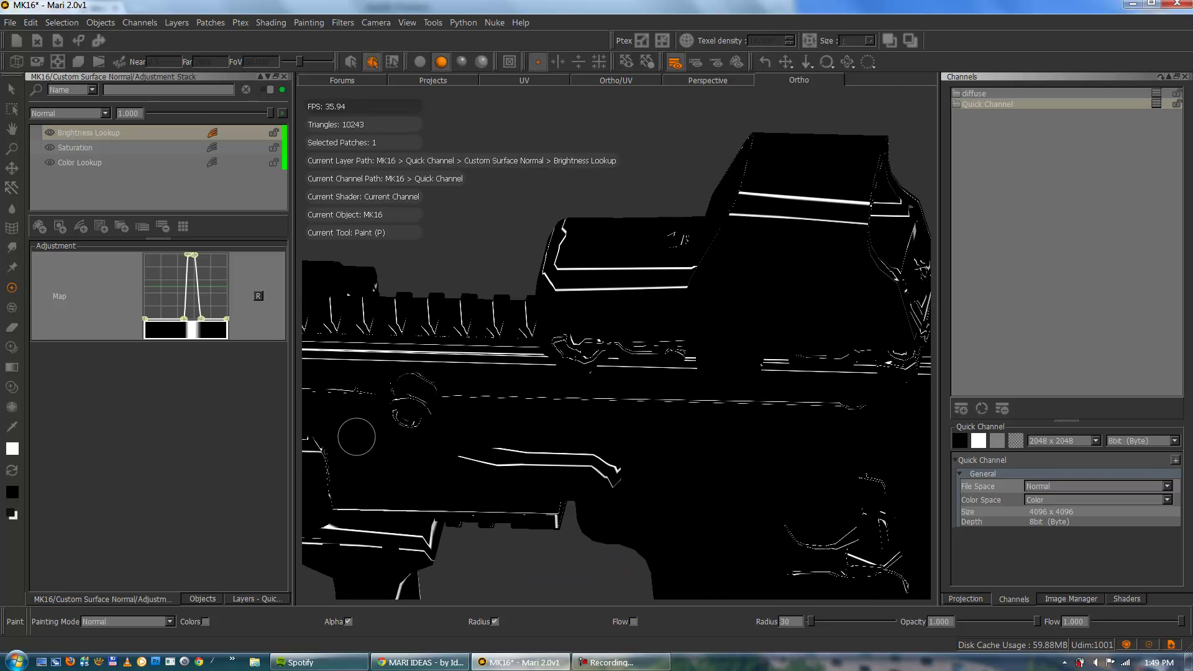
# Step: Hide the MK16 object and show the bilderrahmenScaled2xSmoothc picture frame
pyautogui.click(204, 599)
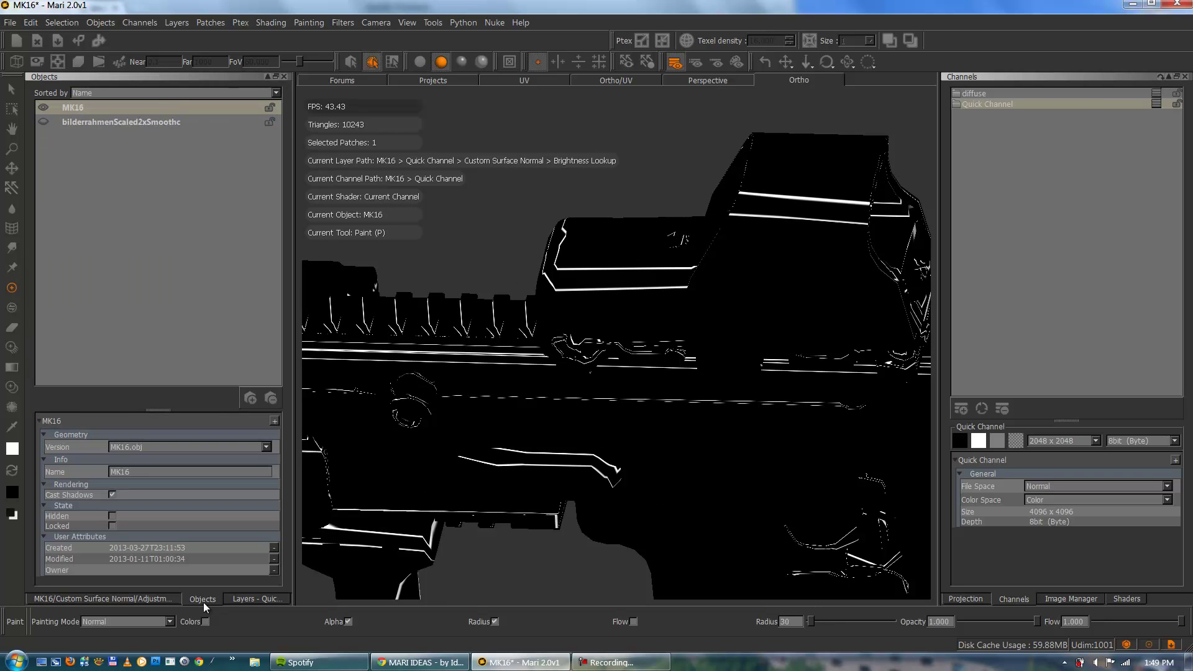
pyautogui.click(45, 109)
pyautogui.click(46, 111)
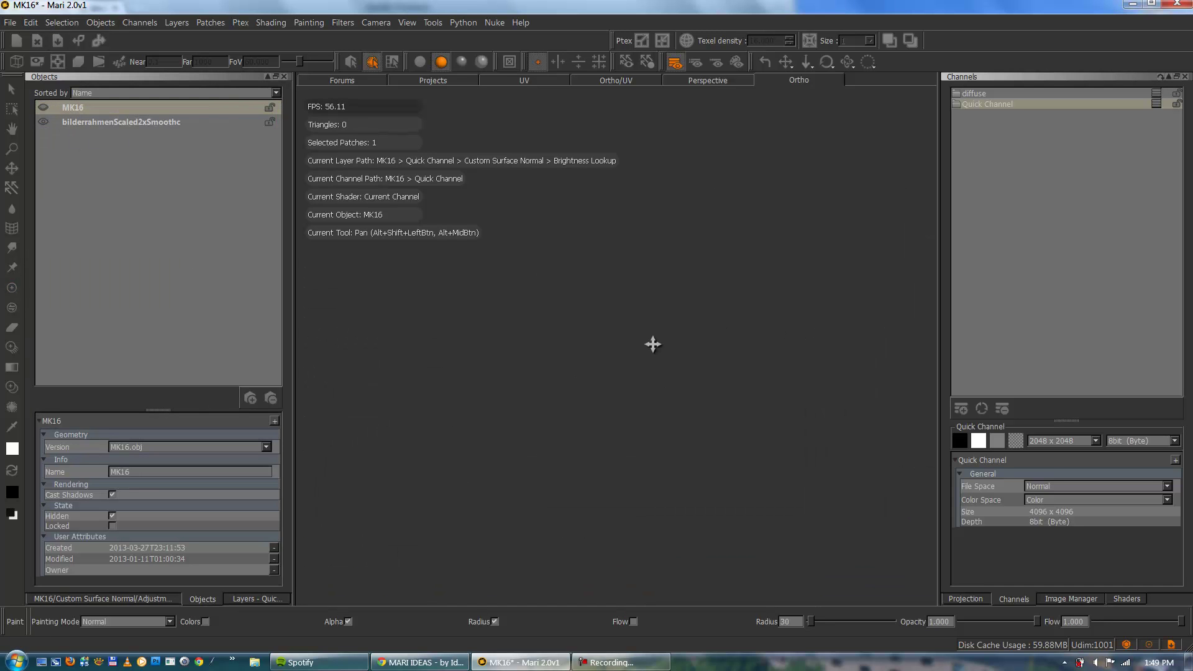
pyautogui.keyDown('alt'); pyautogui.moveTo(625, 321); pyautogui.dragTo(559, 296); pyautogui.keyUp('alt')
pyautogui.keyDown('alt'); pyautogui.moveTo(653, 312); pyautogui.dragTo(742, 327, button='middle'); pyautogui.keyUp('alt')
pyautogui.keyDown('alt'); pyautogui.moveTo(742, 327); pyautogui.dragTo(820, 327, button='right'); pyautogui.keyUp('alt')
pyautogui.keyDown('alt'); pyautogui.moveTo(820, 327); pyautogui.dragTo(789, 319); pyautogui.keyUp('alt')
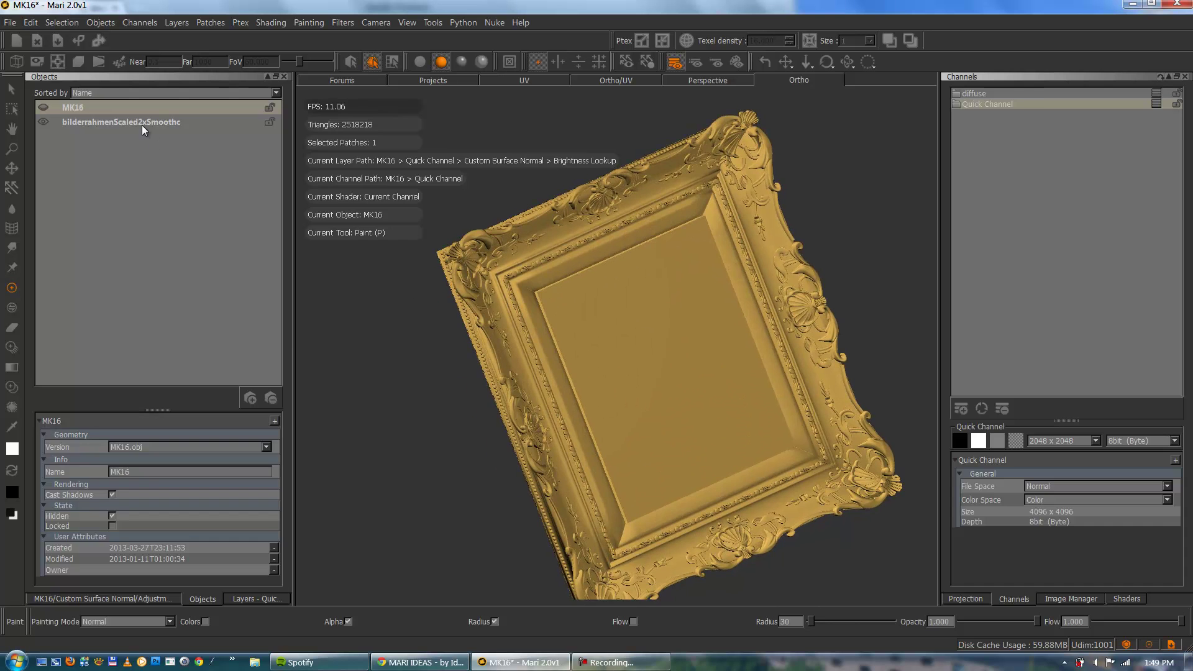
# Step: Make bilderrahmenScaled2xSmoothc the current object and examine its carved ornament and inner border up close
pyautogui.click(142, 124)
pyautogui.keyDown('alt'); pyautogui.moveTo(434, 273); pyautogui.dragTo(445, 299); pyautogui.keyUp('alt')
pyautogui.keyDown('alt'); pyautogui.moveTo(445, 300); pyautogui.dragTo(648, 315, button='right'); pyautogui.keyUp('alt')
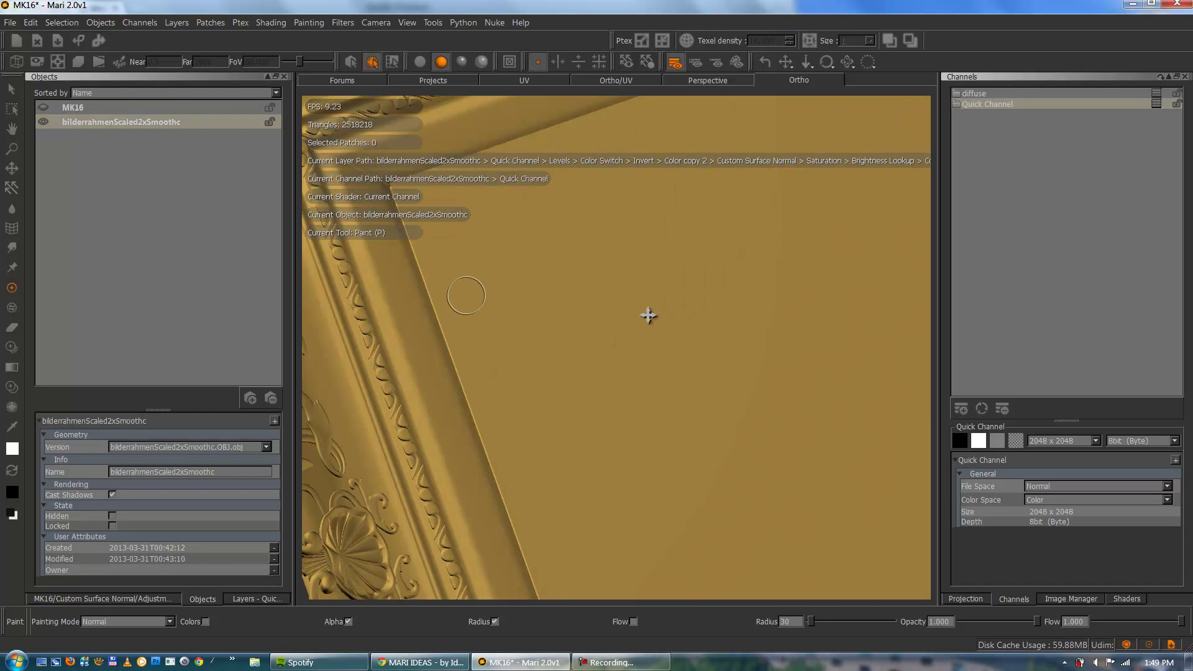
pyautogui.keyDown('alt'); pyautogui.moveTo(648, 314); pyautogui.dragTo(857, 366, button='middle'); pyautogui.keyUp('alt')
pyautogui.keyDown('alt'); pyautogui.moveTo(858, 366); pyautogui.dragTo(826, 373); pyautogui.keyUp('alt')
pyautogui.keyDown('alt'); pyautogui.moveTo(614, 299); pyautogui.dragTo(580, 296, button='right'); pyautogui.keyUp('alt')
pyautogui.moveTo(581, 296)
pyautogui.keyDown('alt'); pyautogui.mouseDown()
pyautogui.moveTo(562, 295)
pyautogui.moveTo(631, 329)
pyautogui.mouseUp(); pyautogui.keyUp('alt')
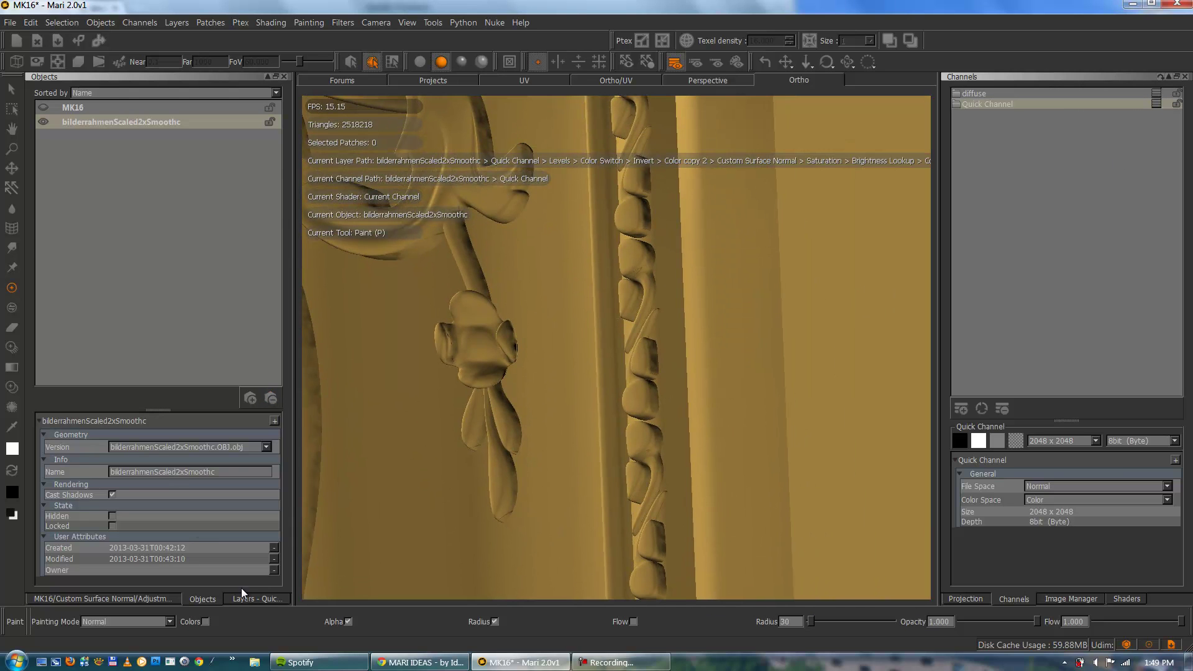
# Step: Close the MK16 adjustment stack palette and show the layers of the picture frame's Quick Channel
pyautogui.click(168, 596)
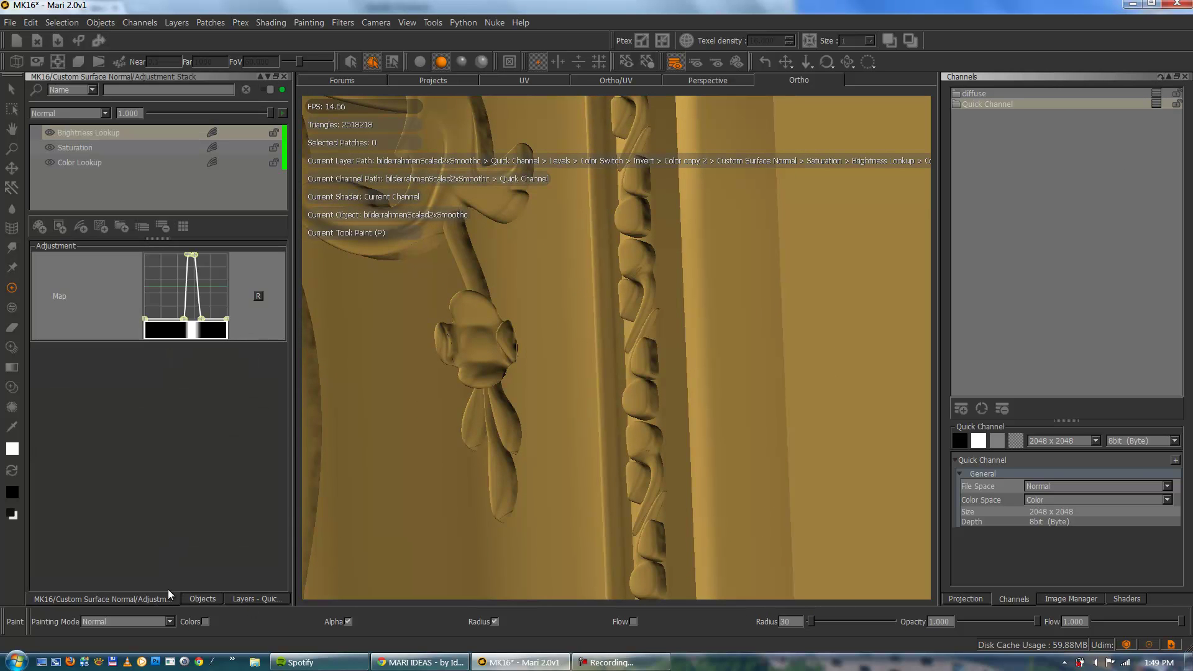
pyautogui.click(285, 76)
pyautogui.click(127, 599)
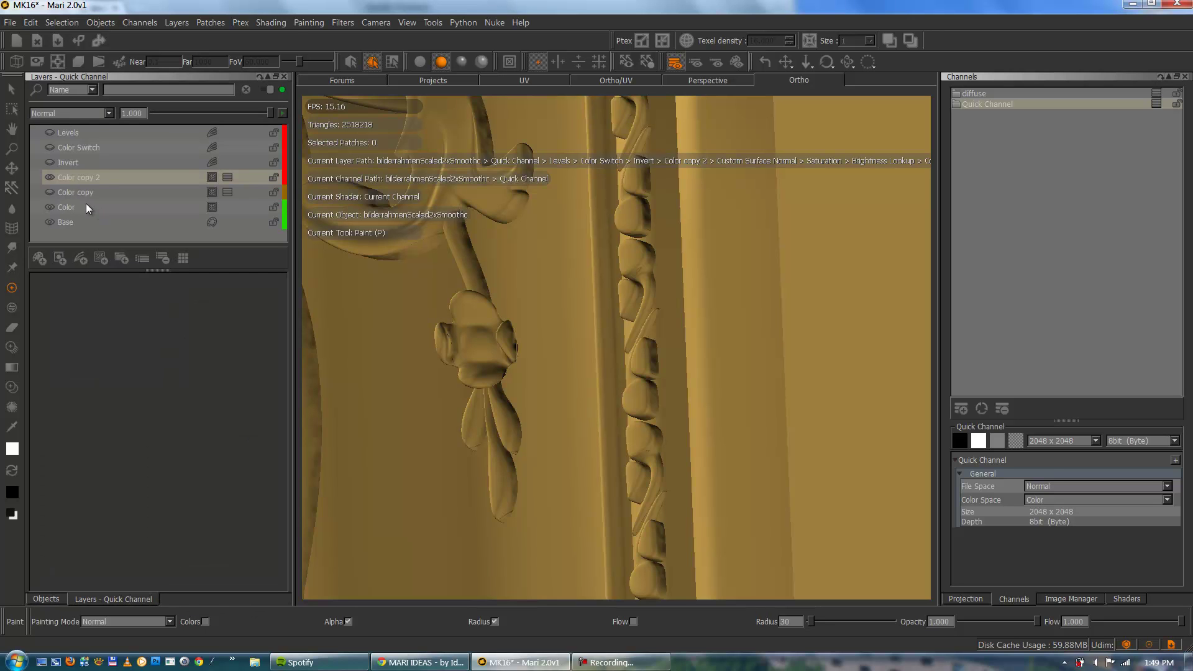
pyautogui.keyDown('alt'); pyautogui.moveTo(609, 313); pyautogui.dragTo(630, 317); pyautogui.keyUp('alt')
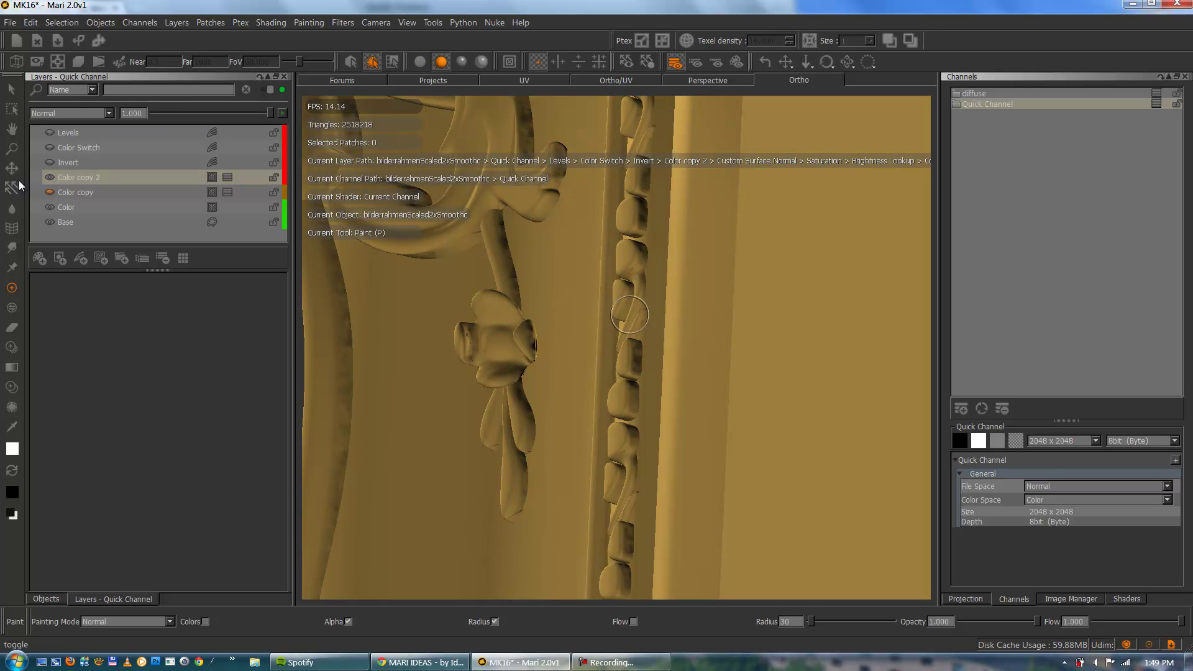
# Step: Toggle the Color copy layer on and off to compare its effect on the frame's ornament
pyautogui.click(49, 192)
pyautogui.keyDown('alt'); pyautogui.moveTo(598, 231); pyautogui.dragTo(645, 255, button='middle'); pyautogui.keyUp('alt')
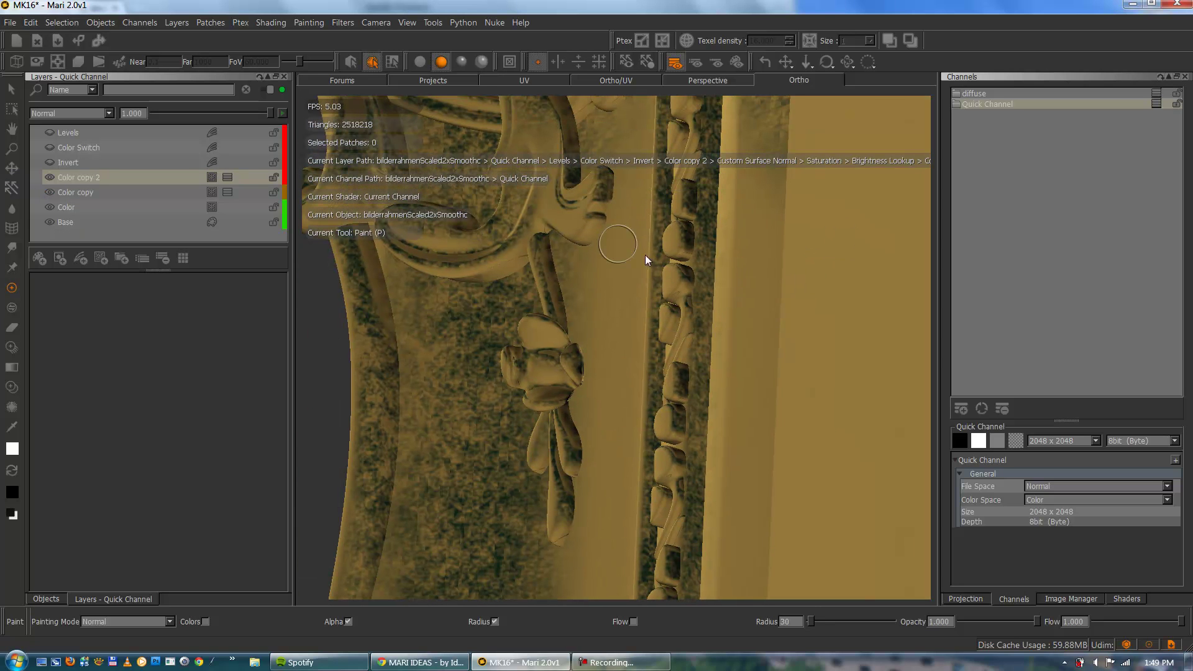
pyautogui.click(50, 193)
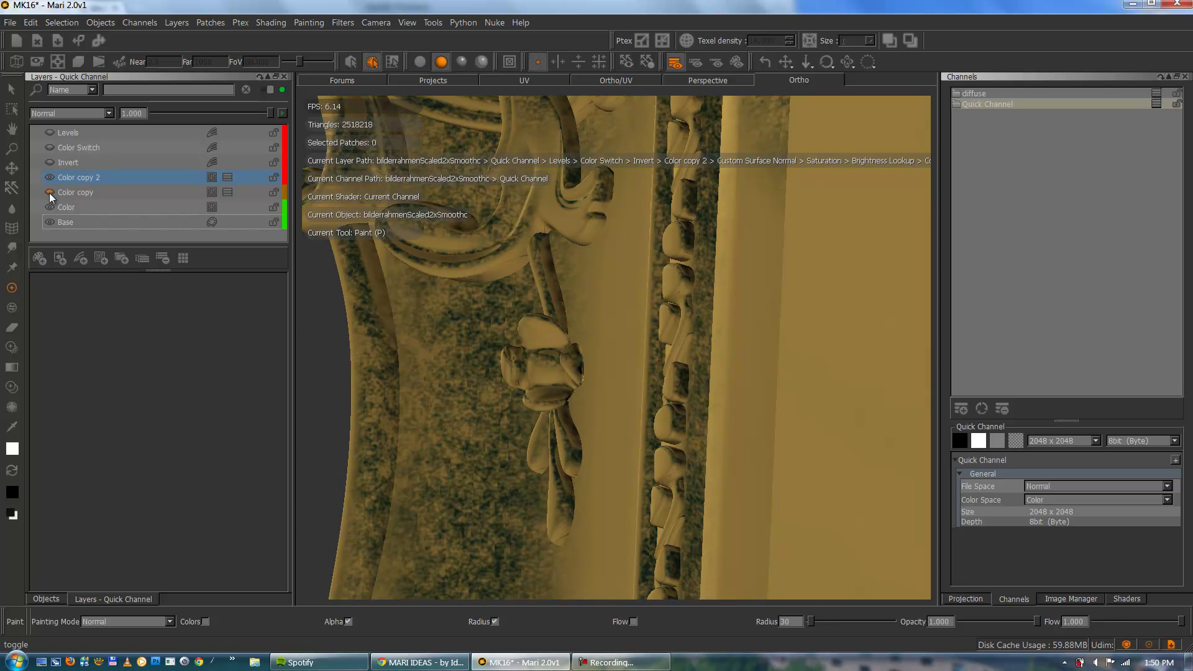
# Step: Open the Color copy 2 layer's mask group and inspect its Custom Surface Normal and Cloud layers with the Current Layer & Below shader
pyautogui.click(229, 177)
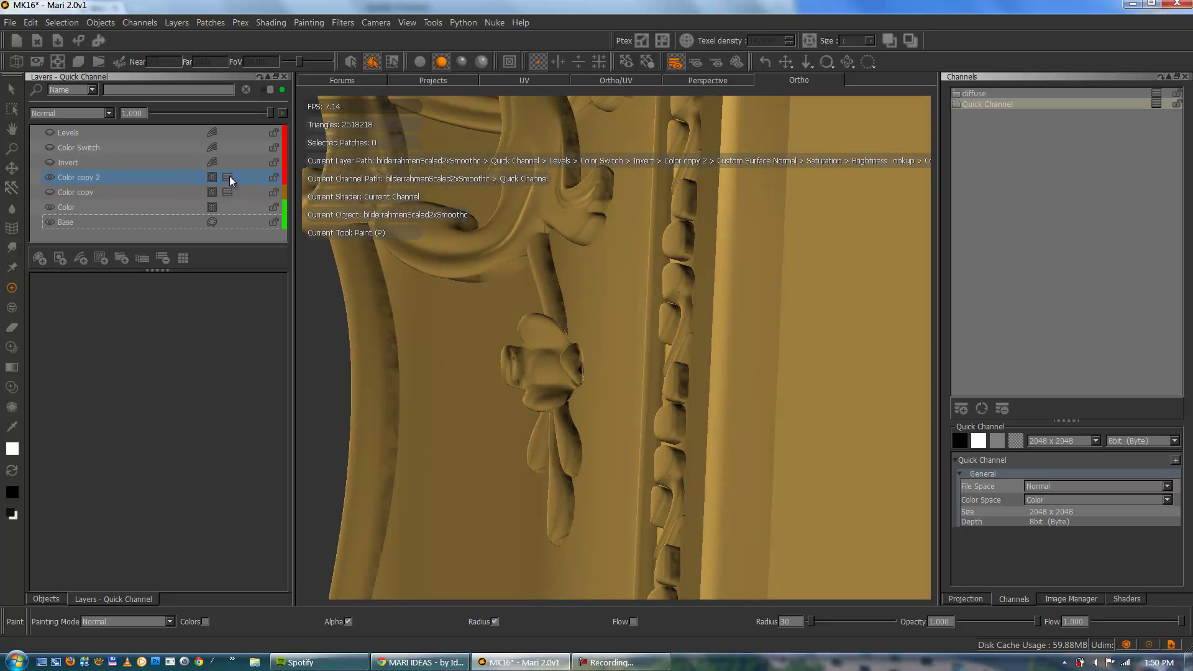
pyautogui.doubleClick(230, 177)
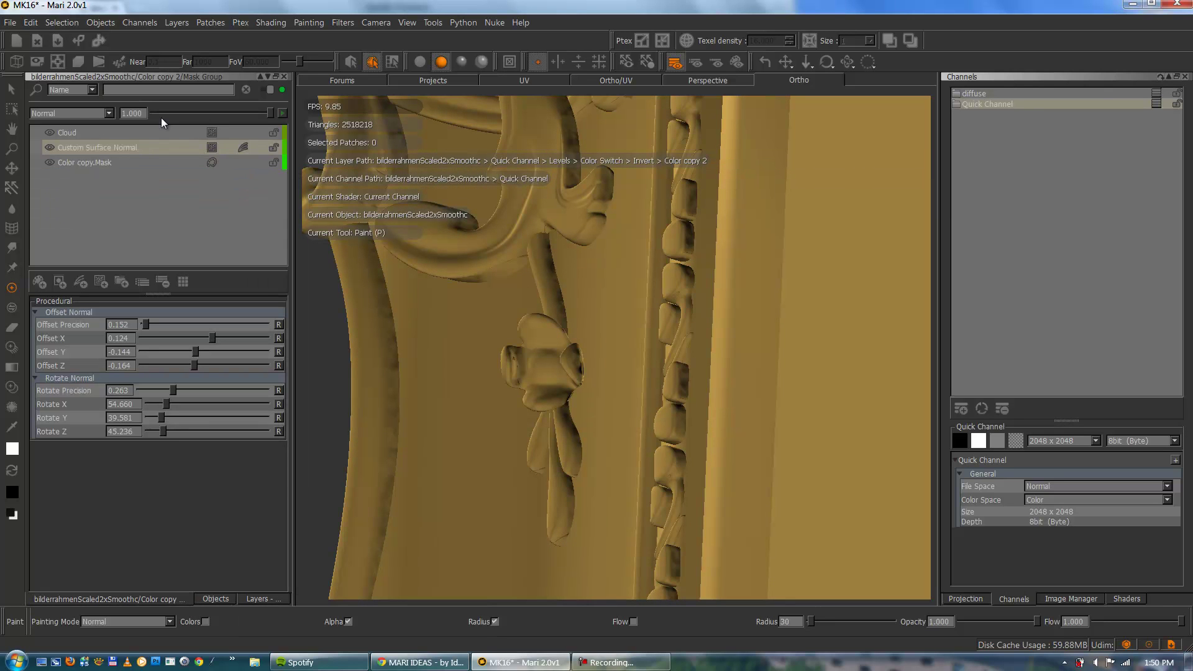
pyautogui.click(113, 148)
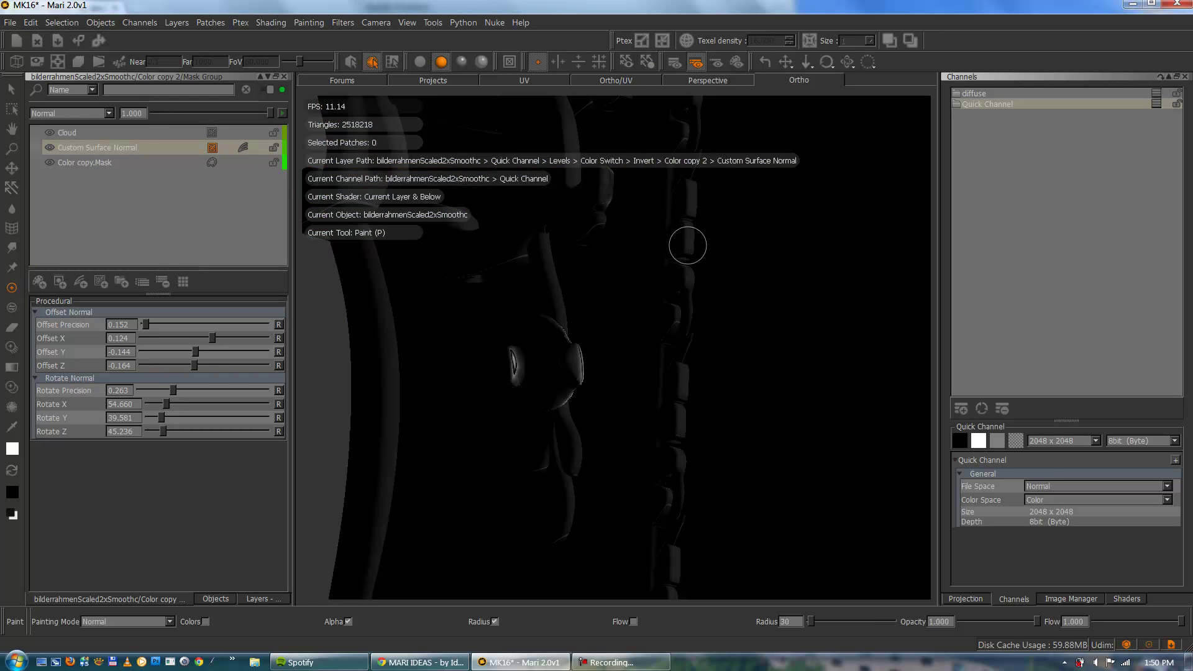
pyautogui.keyDown('alt'); pyautogui.moveTo(646, 260); pyautogui.dragTo(653, 261); pyautogui.keyUp('alt')
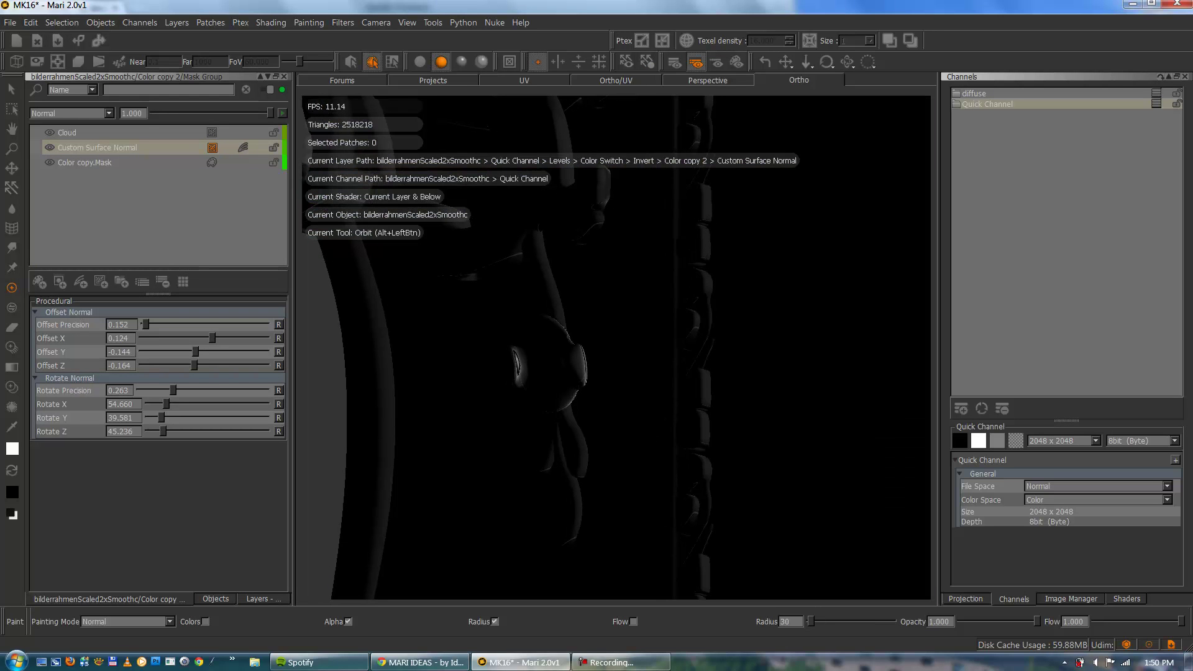
pyautogui.click(103, 133)
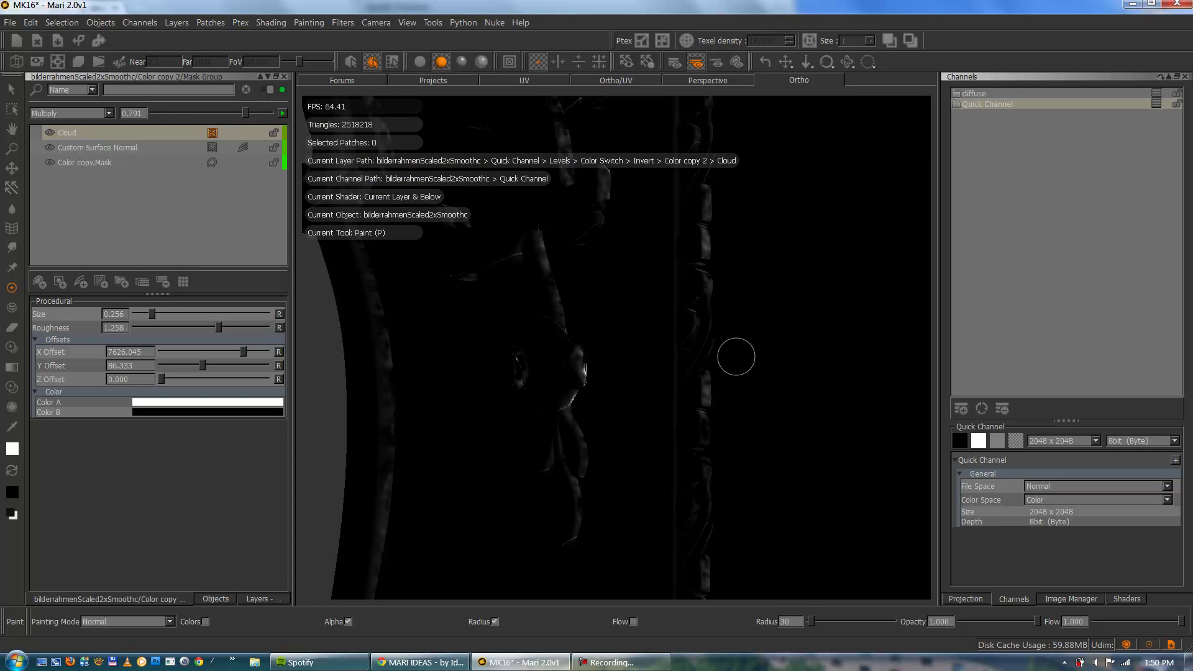
pyautogui.keyDown('alt'); pyautogui.moveTo(737, 349); pyautogui.dragTo(783, 356, button='right'); pyautogui.keyUp('alt')
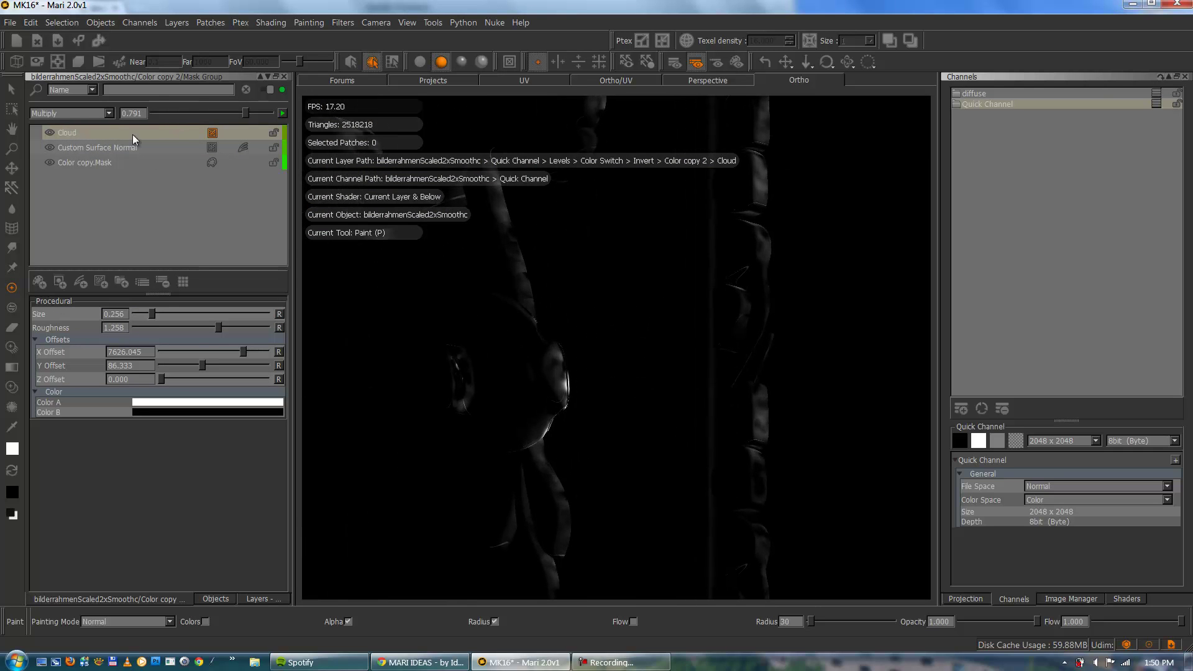
# Step: Open the adjustment stack of the Custom Surface Normal layer in the Color copy 2 mask group
pyautogui.click(117, 147)
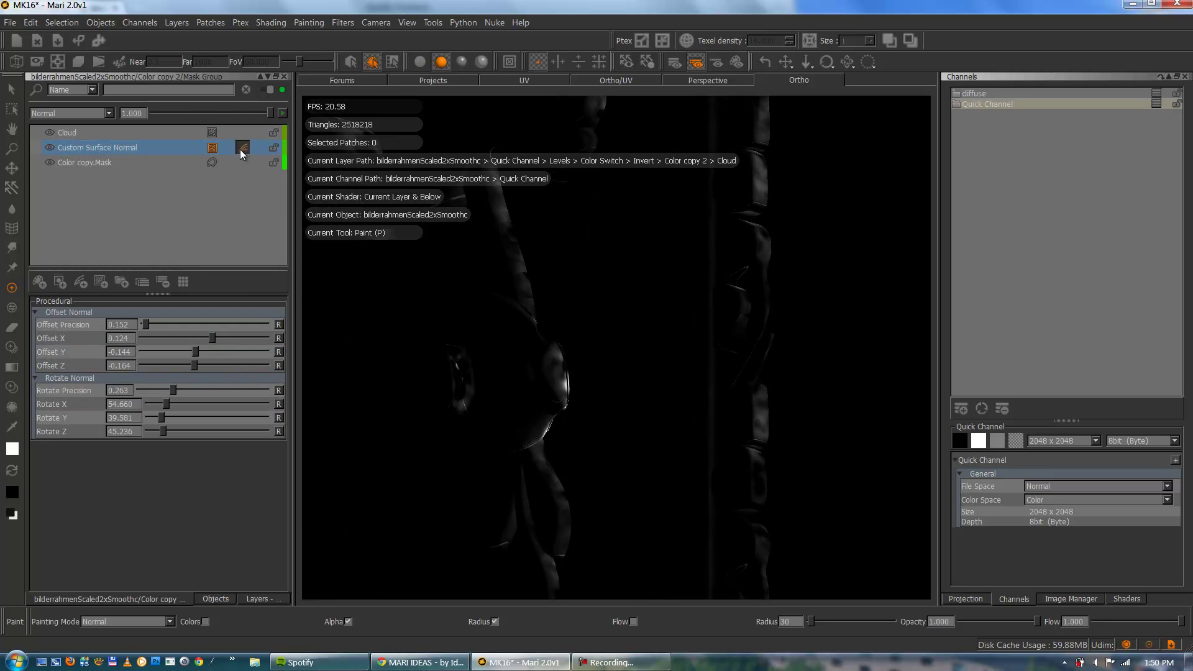
pyautogui.click(242, 149)
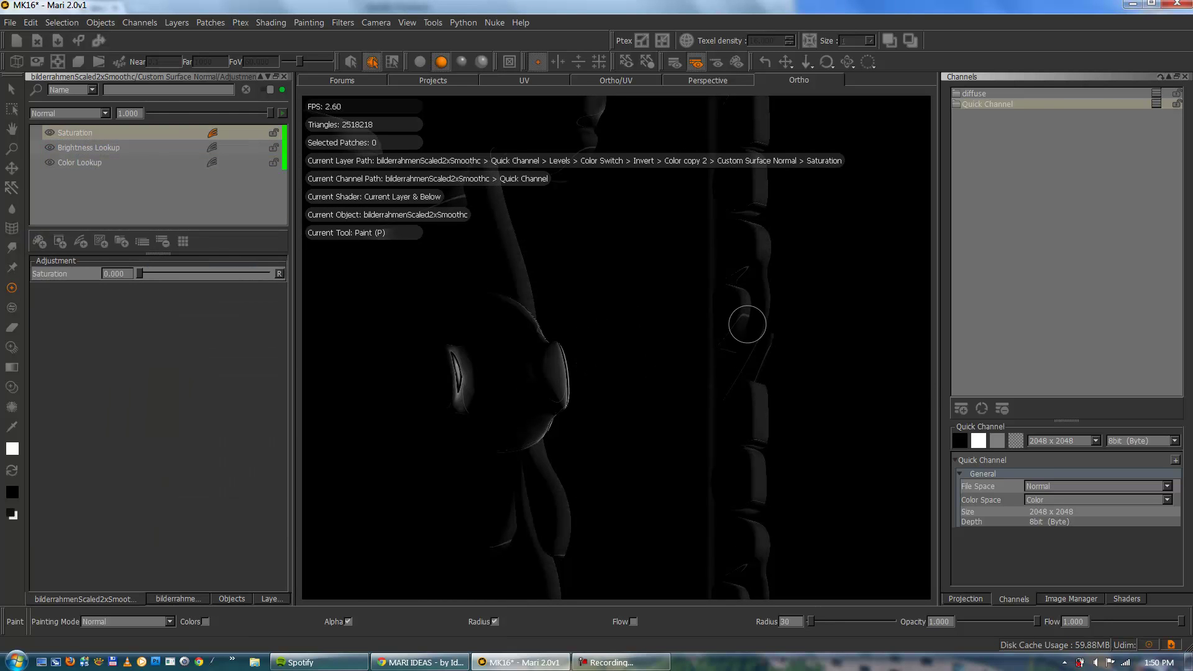
pyautogui.keyDown('alt'); pyautogui.moveTo(754, 325); pyautogui.dragTo(727, 317); pyautogui.keyUp('alt')
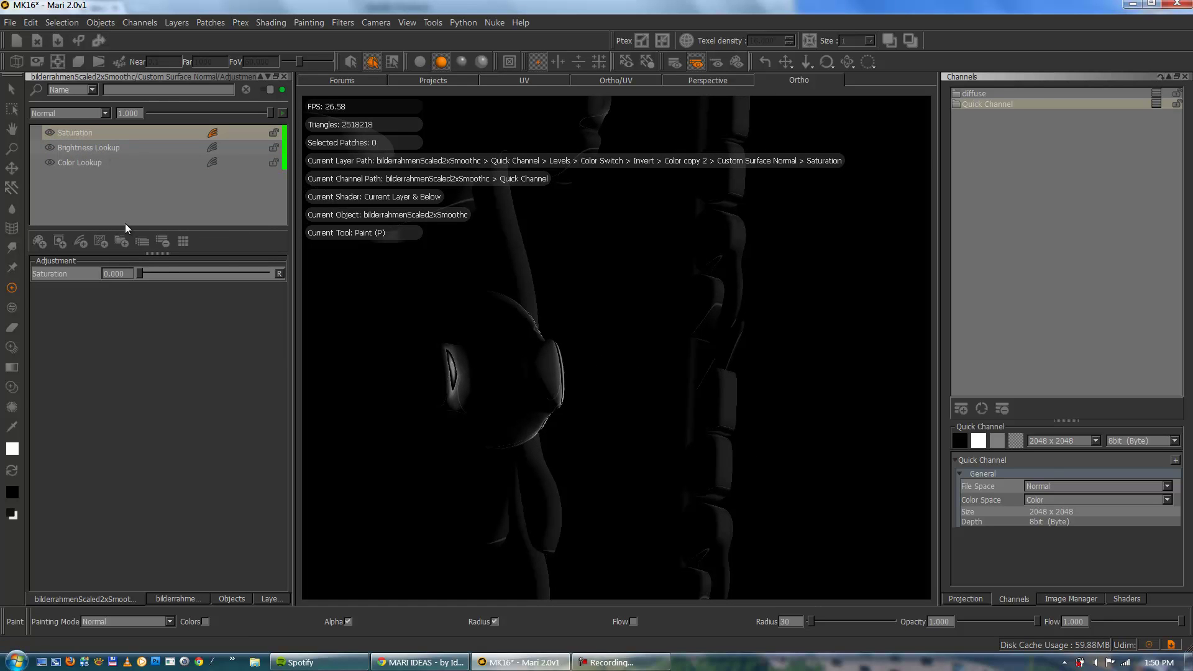
# Step: Raise and widen the Brightness Lookup curve to strengthen the mask on the frame's edges
pyautogui.click(117, 151)
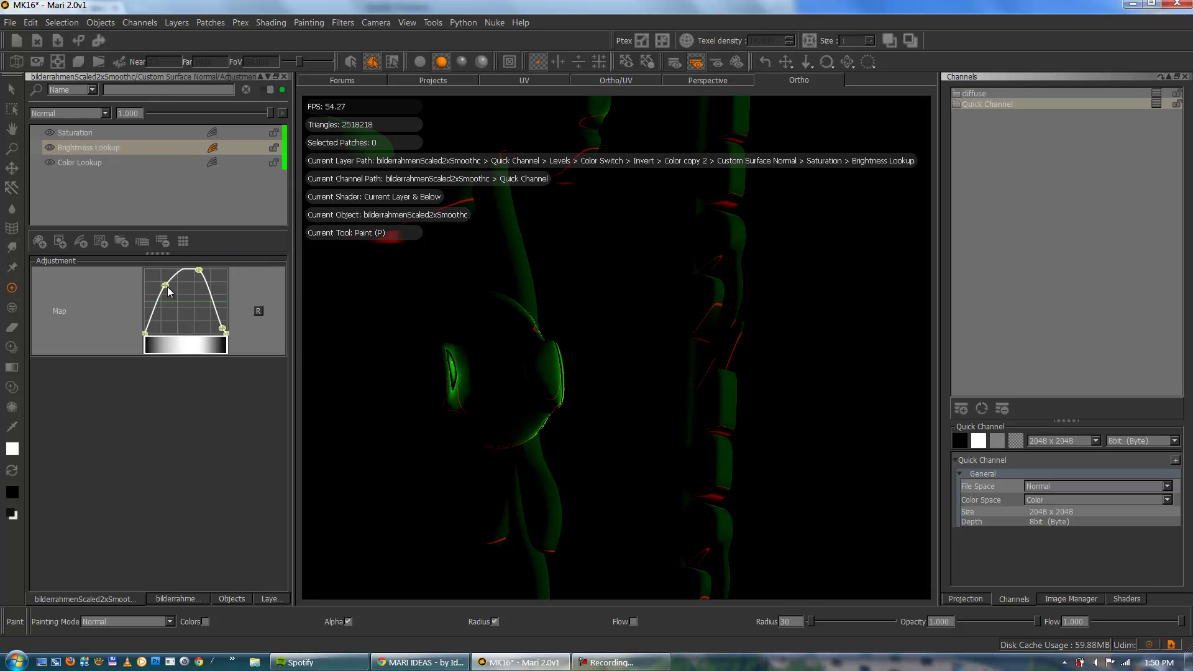
pyautogui.moveTo(168, 291); pyautogui.dragTo(161, 280)
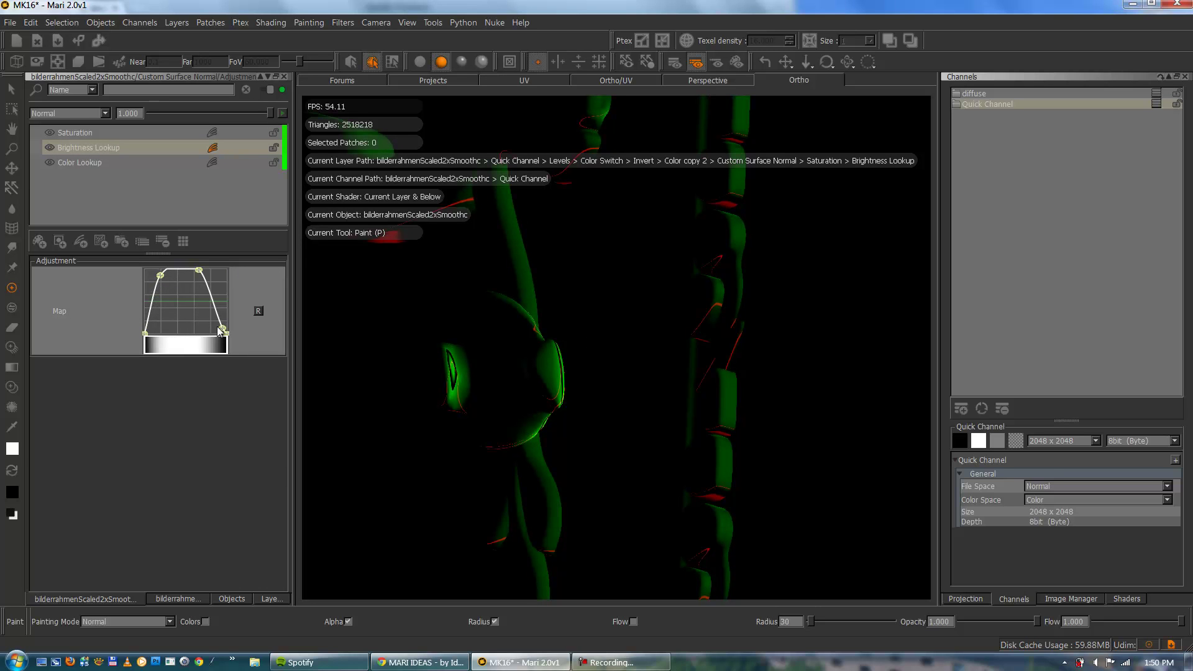
pyautogui.moveTo(222, 311); pyautogui.dragTo(154, 273)
# Step: Return to the Current Channel shader and extend the high plateau of the Brightness Lookup curve to its bright end
pyautogui.click(97, 134)
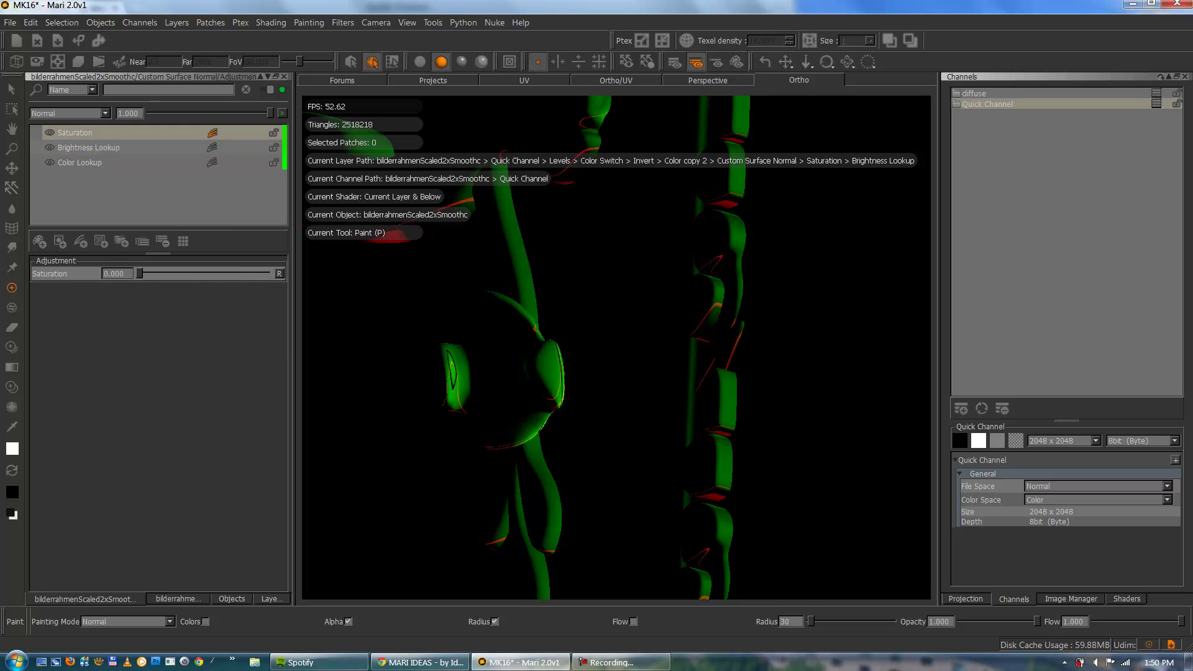
pyautogui.keyDown('alt'); pyautogui.moveTo(918, 439); pyautogui.dragTo(679, 357); pyautogui.keyUp('alt')
pyautogui.keyDown('alt'); pyautogui.moveTo(754, 386); pyautogui.dragTo(631, 349, button='right'); pyautogui.keyUp('alt')
pyautogui.keyDown('alt'); pyautogui.moveTo(655, 356); pyautogui.dragTo(714, 370); pyautogui.keyUp('alt')
pyautogui.keyDown('alt'); pyautogui.moveTo(659, 352); pyautogui.dragTo(774, 368, button='right'); pyautogui.keyUp('alt')
pyautogui.moveTo(755, 361)
pyautogui.keyDown('alt'); pyautogui.mouseDown()
pyautogui.moveTo(743, 354)
pyautogui.moveTo(770, 369)
pyautogui.moveTo(769, 352)
pyautogui.mouseUp(); pyautogui.keyUp('alt')
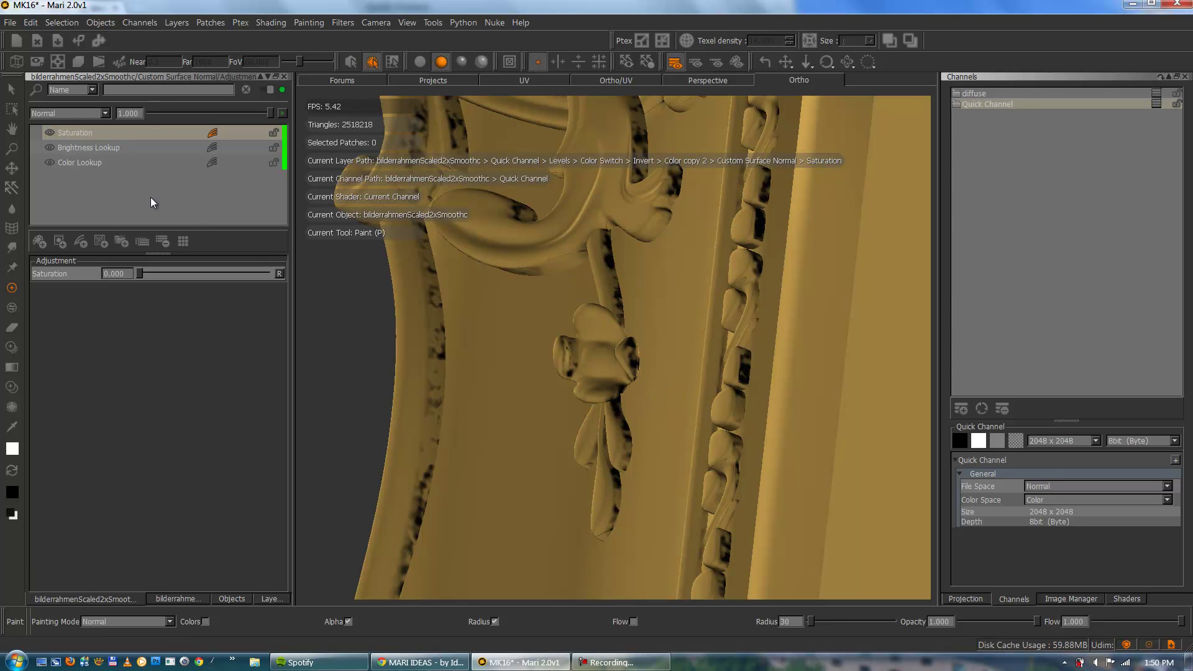
pyautogui.click(109, 149)
pyautogui.moveTo(158, 276)
pyautogui.mouseDown()
pyautogui.moveTo(172, 301)
pyautogui.moveTo(155, 274)
pyautogui.moveTo(168, 284)
pyautogui.moveTo(215, 271)
pyautogui.moveTo(159, 271)
pyautogui.moveTo(223, 279)
pyautogui.mouseUp()
pyautogui.keyDown('alt'); pyautogui.moveTo(624, 379); pyautogui.dragTo(590, 376); pyautogui.keyUp('alt')
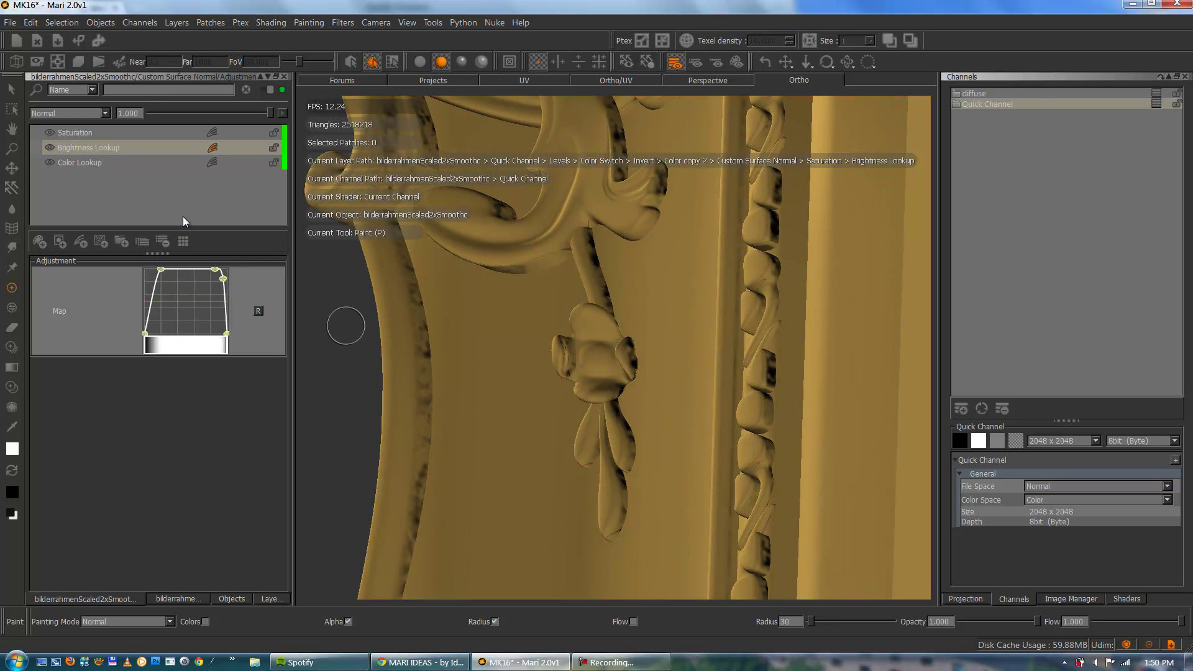
# Step: Widen the green peak of the Color Lookup and pull the red curve's bright side down into a gradual slope
pyautogui.click(110, 162)
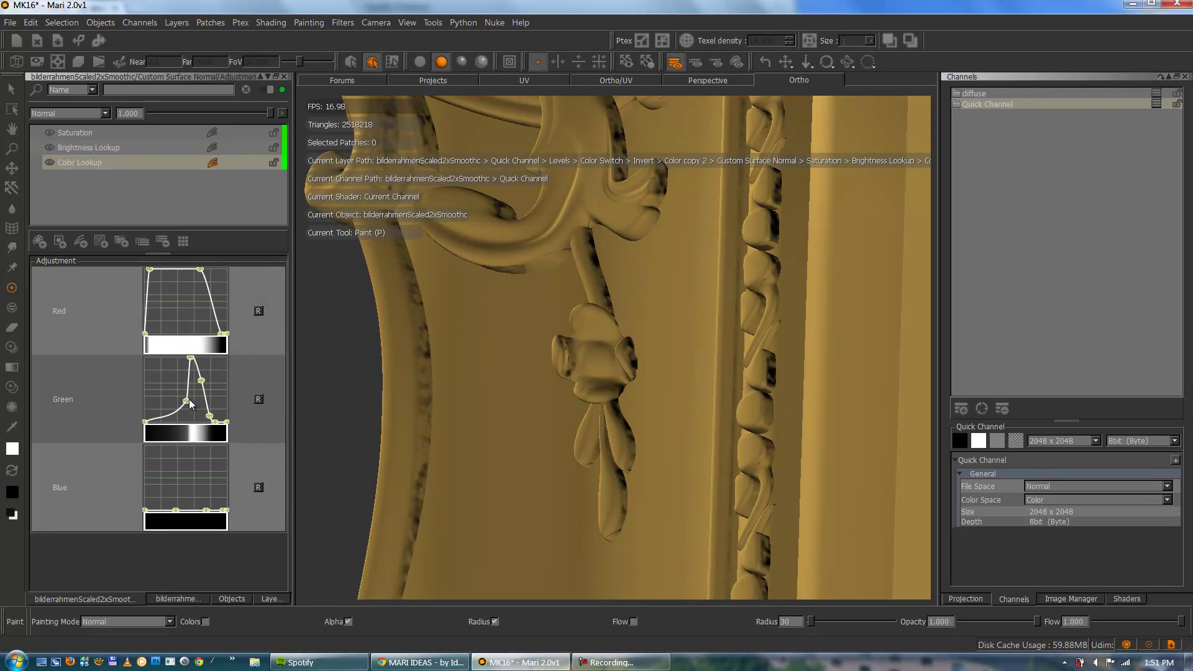
pyautogui.moveTo(189, 401); pyautogui.dragTo(226, 362)
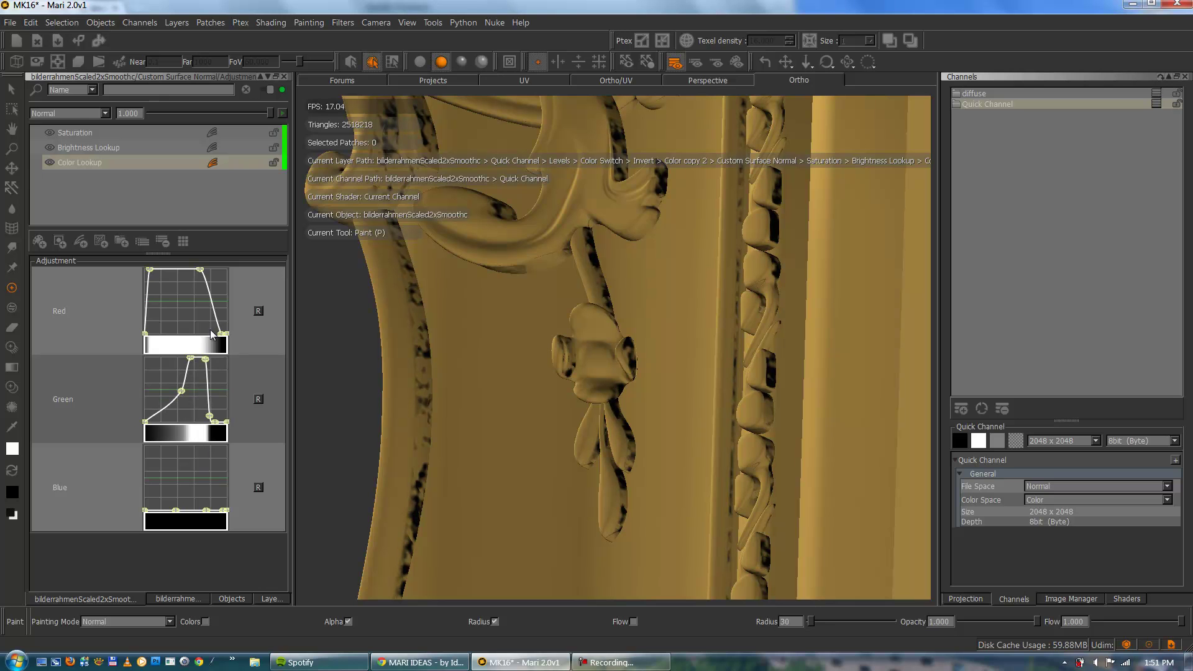
pyautogui.moveTo(210, 288); pyautogui.dragTo(191, 309)
pyautogui.keyDown('alt'); pyautogui.moveTo(565, 329); pyautogui.dragTo(696, 357); pyautogui.keyUp('alt')
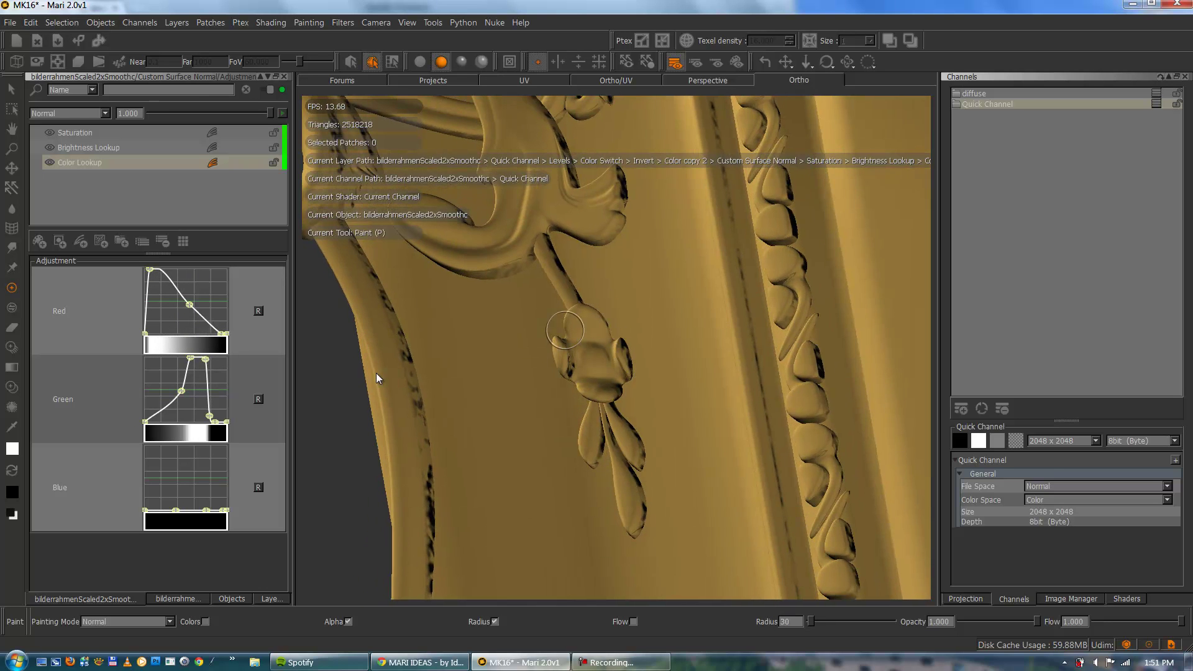
# Step: Lower the Color Lookup's red peak and shift it toward the midtones, then flatten the green curve into a broad plateau
pyautogui.moveTo(153, 271); pyautogui.dragTo(177, 285)
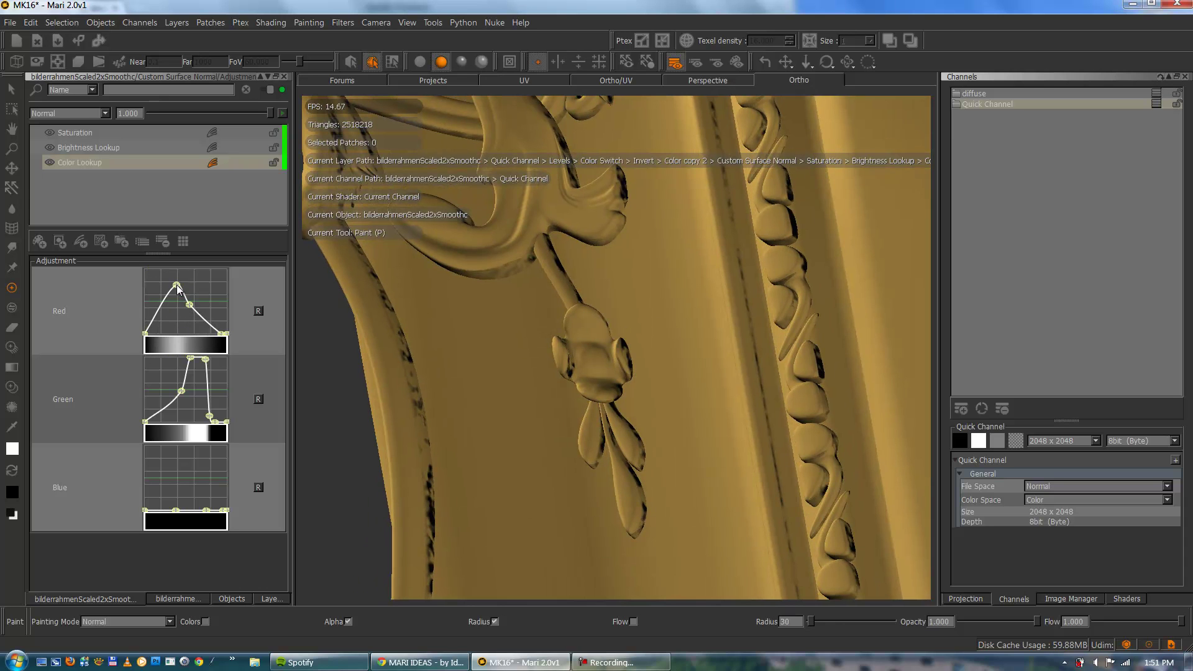
pyautogui.moveTo(189, 365); pyautogui.dragTo(172, 346)
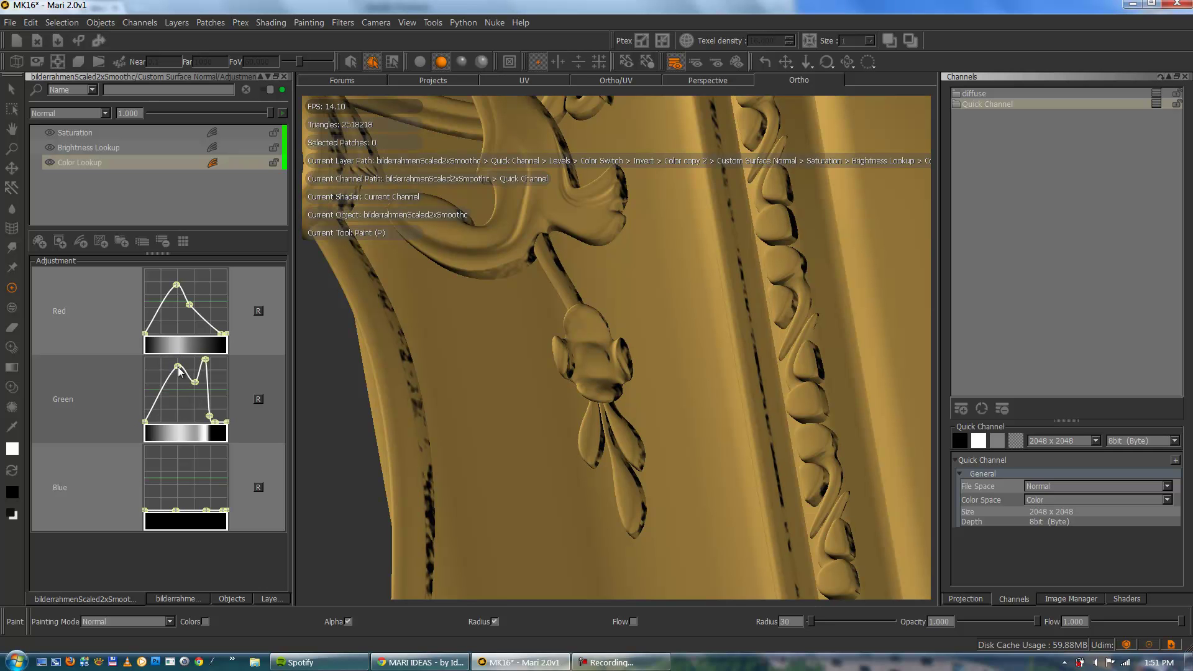
pyautogui.moveTo(179, 371); pyautogui.dragTo(215, 384)
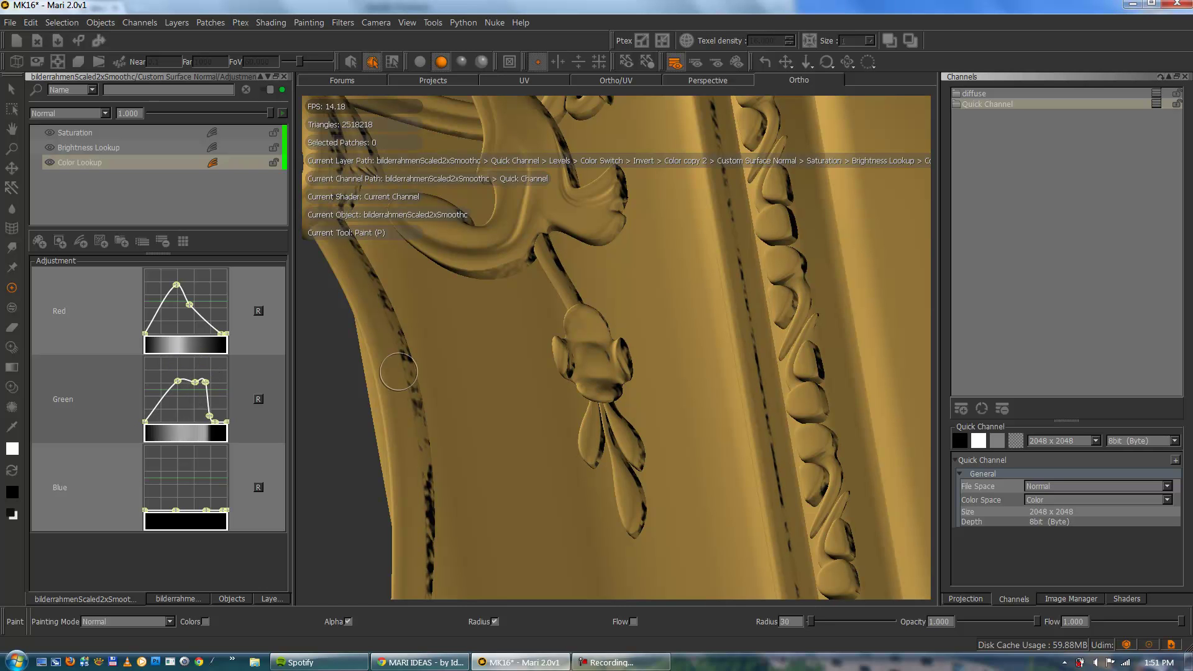
# Step: Examine the masked dark edges on the frame's ornament and inner border from several angles and distances
pyautogui.keyDown('alt'); pyautogui.moveTo(771, 343); pyautogui.dragTo(737, 341); pyautogui.keyUp('alt')
pyautogui.keyDown('alt'); pyautogui.moveTo(737, 341); pyautogui.dragTo(714, 333, button='right'); pyautogui.keyUp('alt')
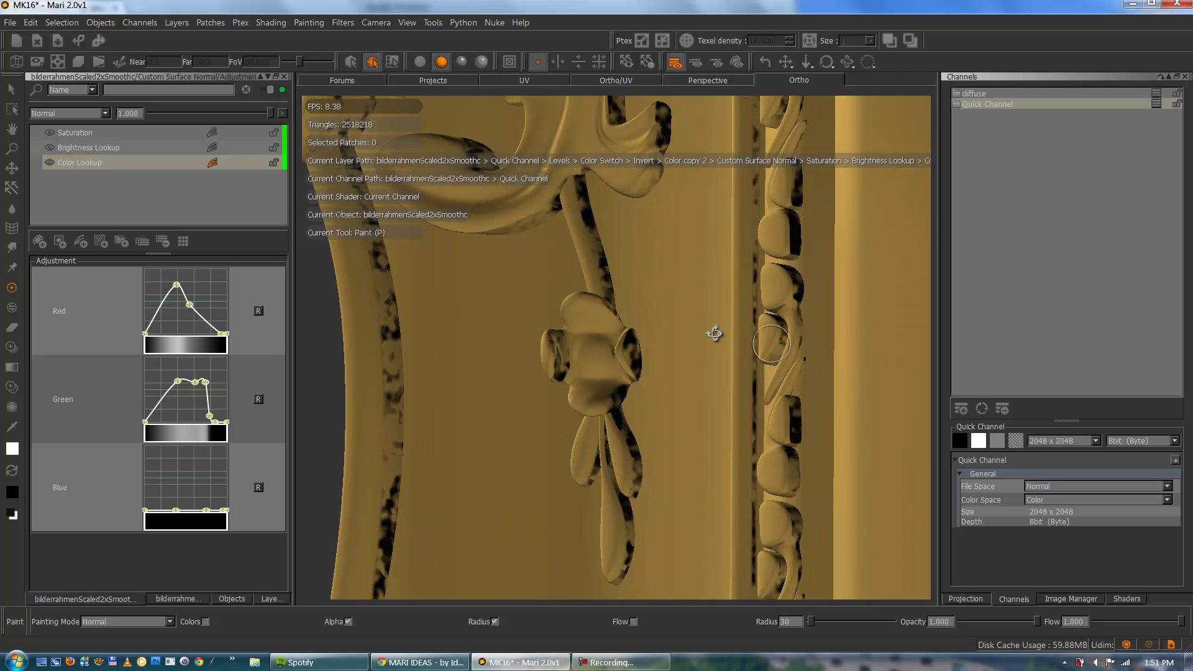
pyautogui.moveTo(715, 333)
pyautogui.keyDown('alt'); pyautogui.mouseDown()
pyautogui.moveTo(682, 330)
pyautogui.moveTo(731, 325)
pyautogui.mouseUp(); pyautogui.keyUp('alt')
pyautogui.moveTo(731, 325)
pyautogui.keyDown('alt'); pyautogui.mouseDown(button='right')
pyautogui.moveTo(761, 329)
pyautogui.moveTo(669, 318)
pyautogui.mouseUp(button='right'); pyautogui.keyUp('alt')
pyautogui.keyDown('alt'); pyautogui.moveTo(669, 318); pyautogui.dragTo(677, 318); pyautogui.keyUp('alt')
pyautogui.keyDown('alt'); pyautogui.moveTo(677, 319); pyautogui.dragTo(745, 329, button='right'); pyautogui.keyUp('alt')
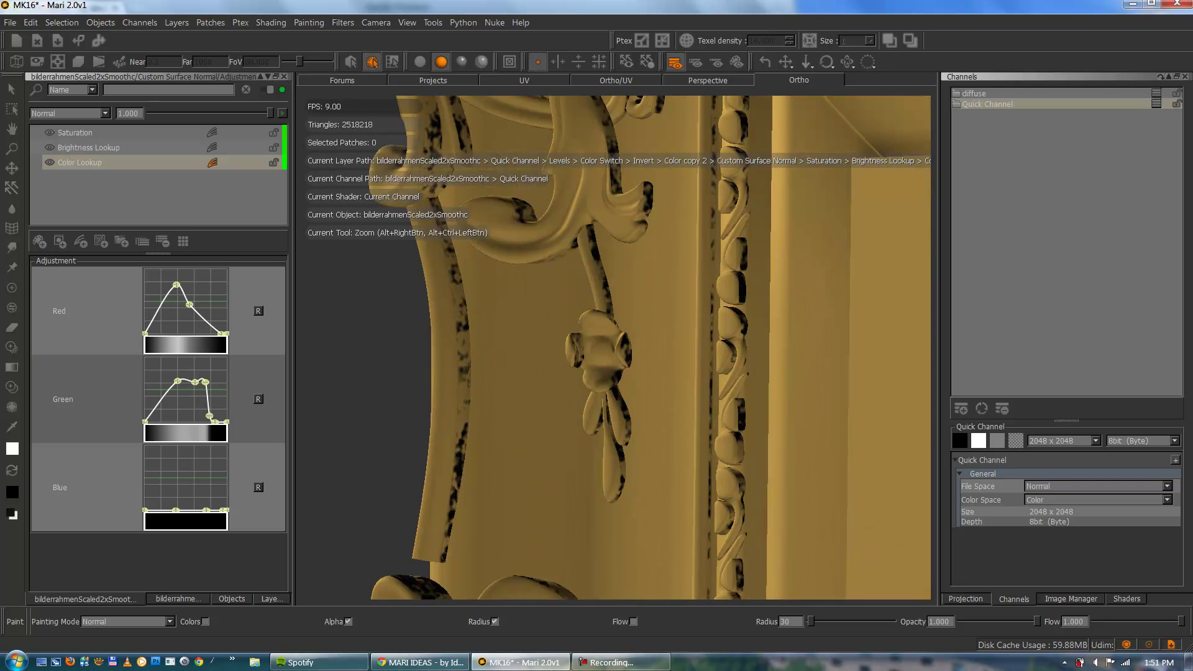
pyautogui.keyDown('alt'); pyautogui.moveTo(745, 329); pyautogui.dragTo(720, 351); pyautogui.keyUp('alt')
pyautogui.keyDown('alt'); pyautogui.moveTo(721, 351); pyautogui.dragTo(742, 367, button='right'); pyautogui.keyUp('alt')
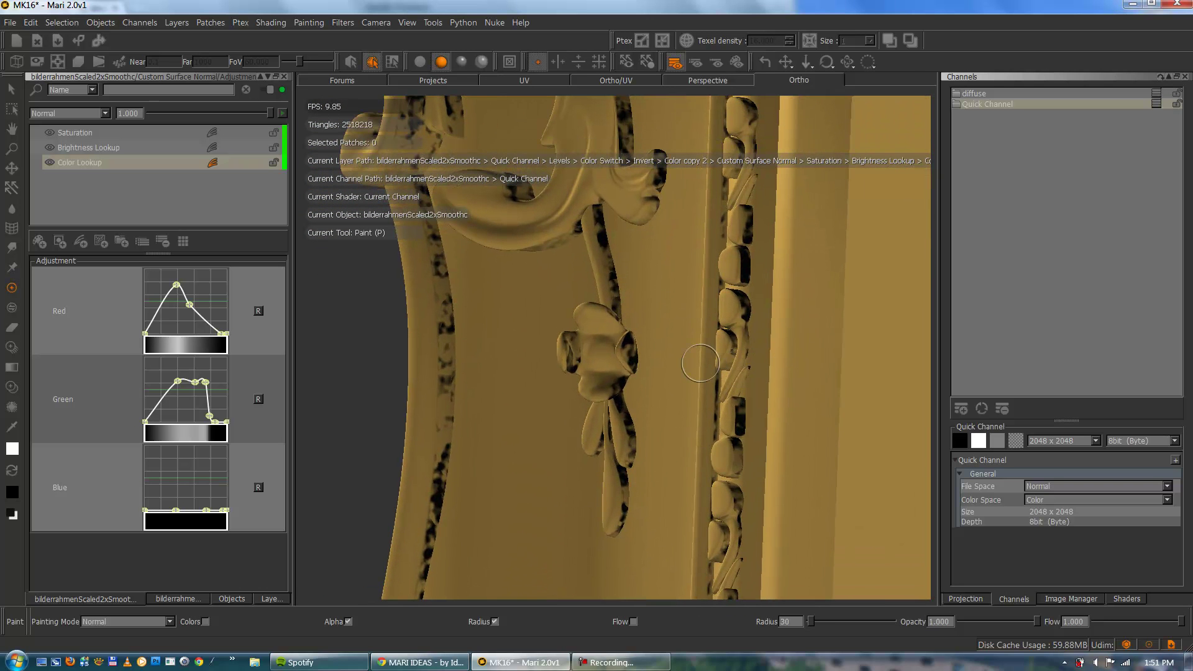